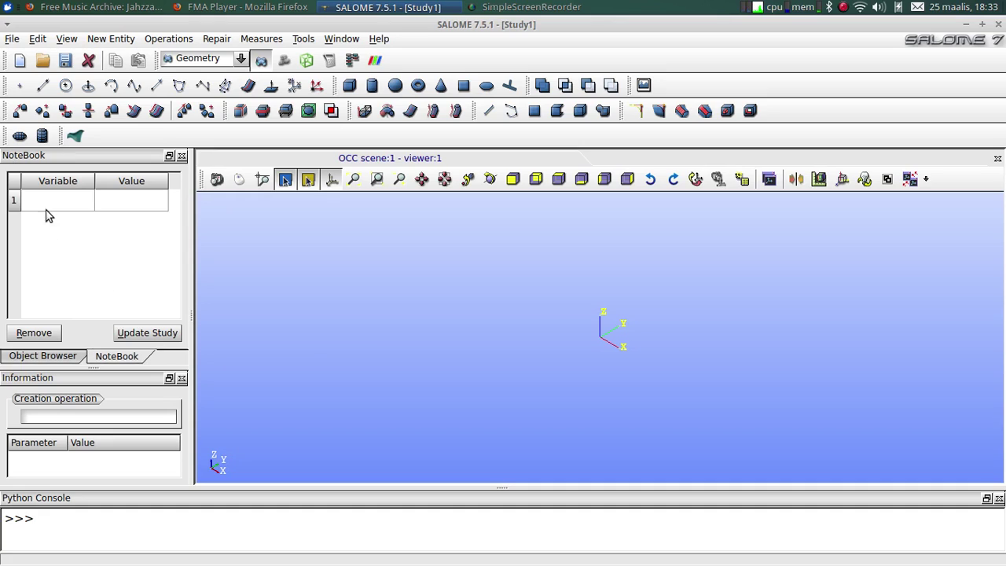
Define the notebook variables L with value 0.075 and R with value 0.025
{"action": "left_click", "coordinate": [47, 201]}
{"action": "type", "text": "L"}
{"action": "key", "text": "Tab"}
{"action": "type", "text": "0.075"}
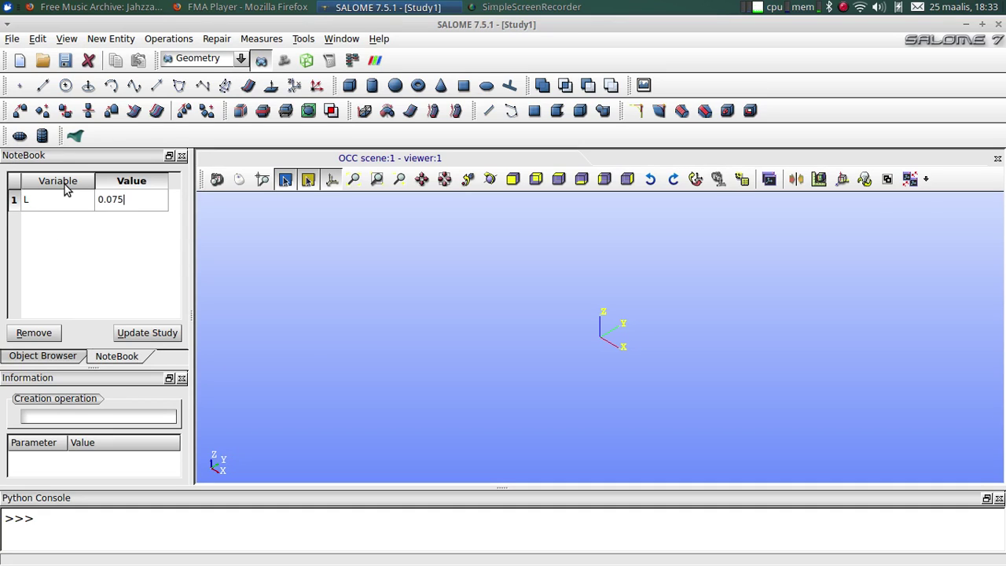
{"action": "key", "text": "Return"}
{"action": "type", "text": "R"}
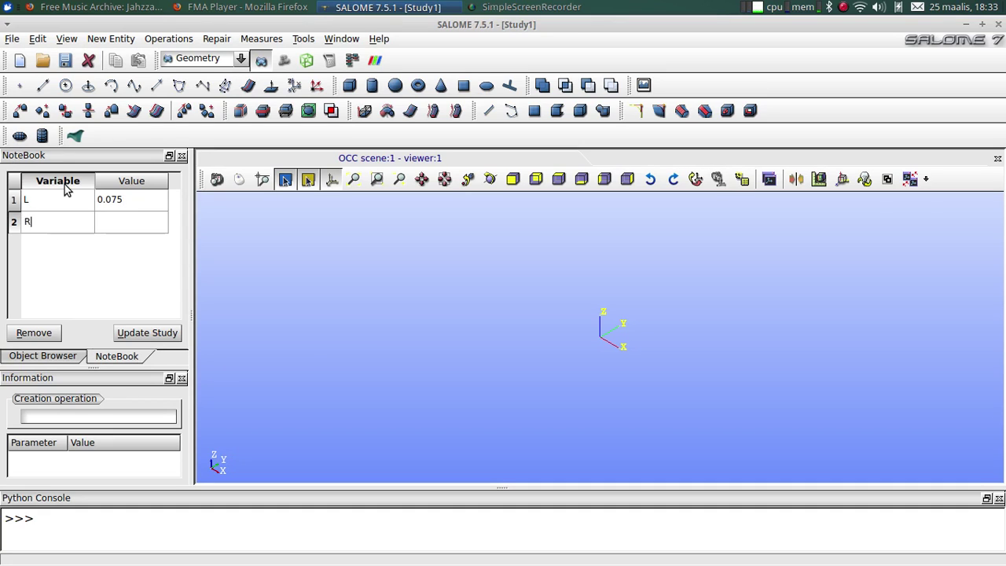
{"action": "key", "text": "Tab"}
{"action": "type", "text": "0.025"}
{"action": "key", "text": "Return"}
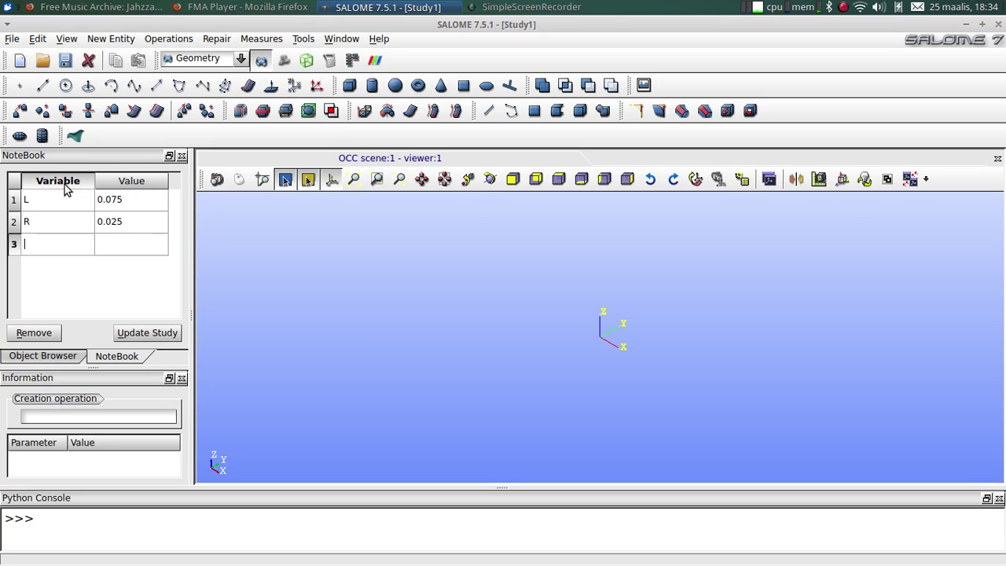
Add the notebook variables LR with value L+R and nR with value -R
{"action": "type", "text": "LR"}
{"action": "key", "text": "Tab"}
{"action": "type", "text": "L+"}
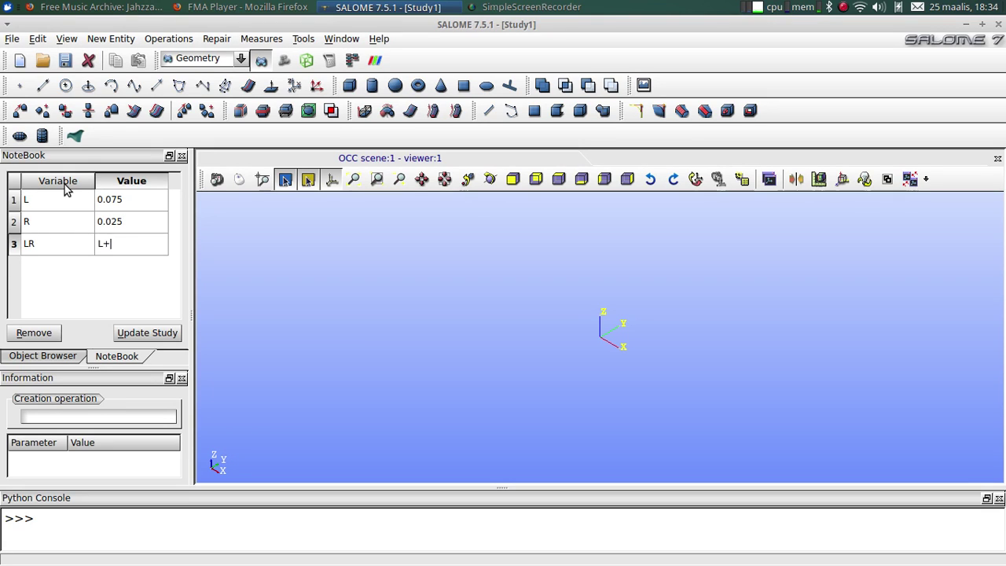
{"action": "type", "text": "R"}
{"action": "key", "text": "Return"}
{"action": "key", "text": "Tab"}
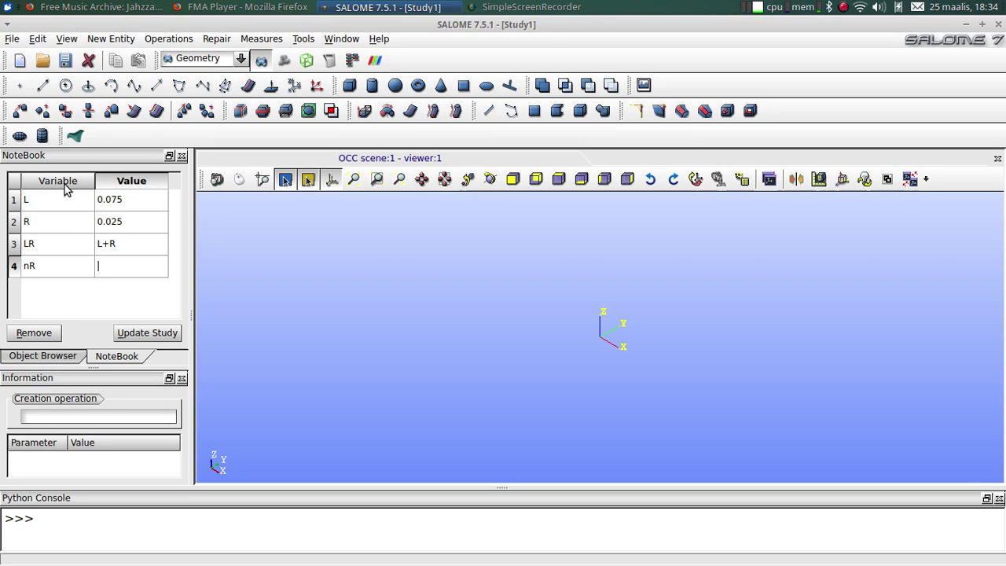
{"action": "type", "text": "-R"}
{"action": "key", "text": "Return"}
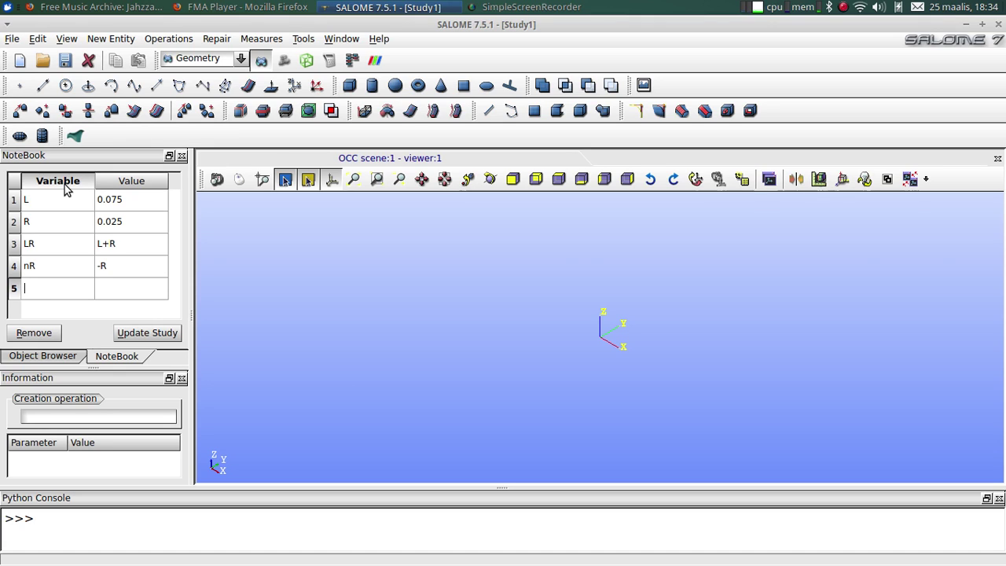
Add the notebook variables ri with value 0.01 and rs with value 0.005
{"action": "type", "text": "ri"}
{"action": "key", "text": "Tab"}
{"action": "type", "text": "0.00"}
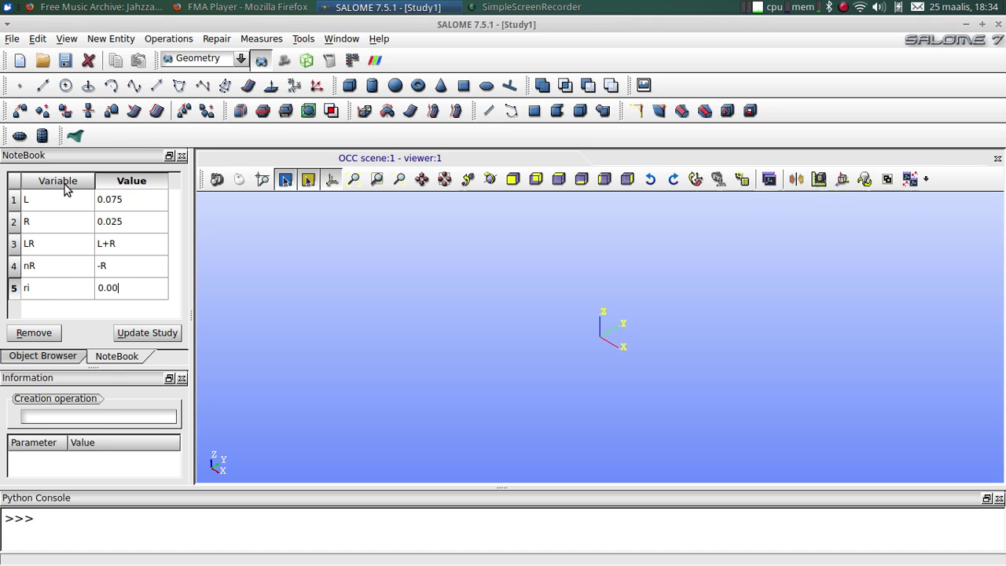
{"action": "type", "text": "1"}
{"action": "key", "text": "Return"}
{"action": "type", "text": "rs"}
{"action": "key", "text": "Tab"}
{"action": "type", "text": "0"}
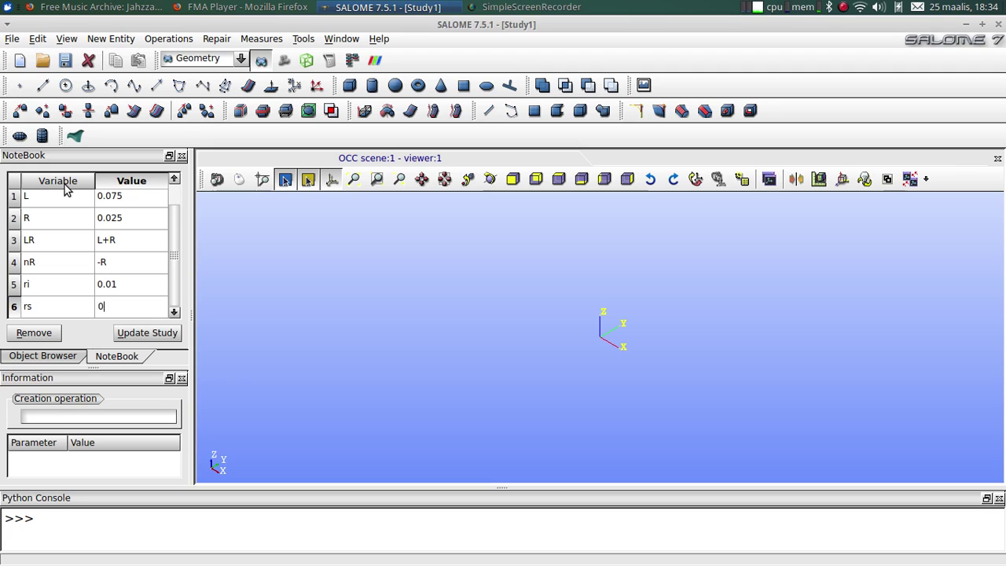
{"action": "key", "text": "Return"}
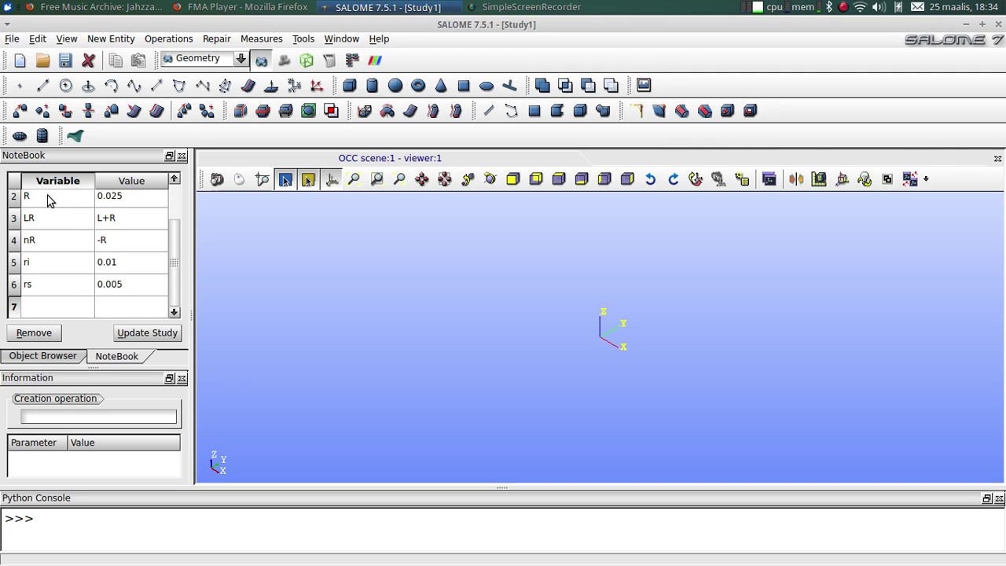
Create one point at the origin and another at X=0, Y=L, Z=0 in the geometry study
{"action": "left_click", "coordinate": [43, 356]}
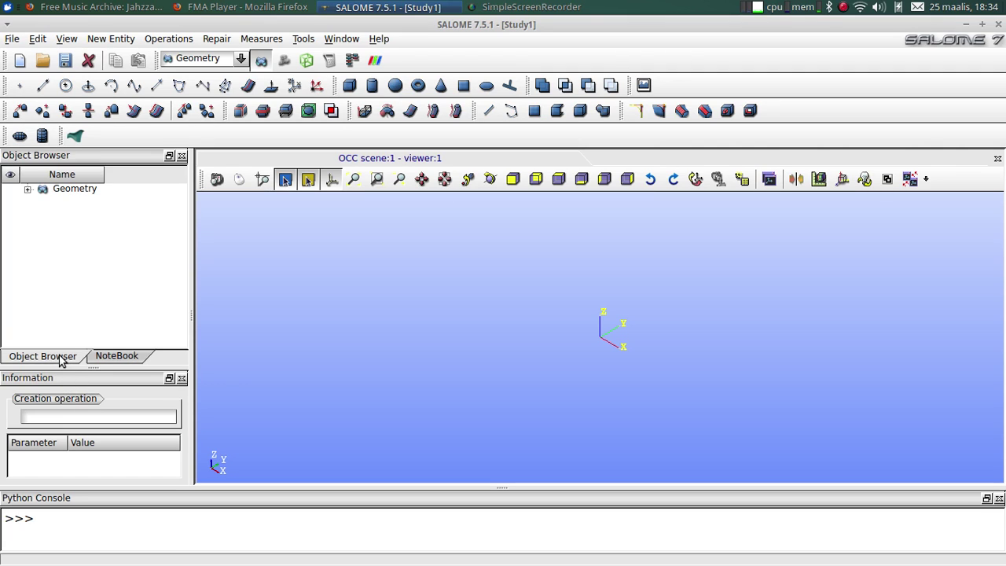
{"action": "left_click", "coordinate": [558, 184]}
{"action": "left_click", "coordinate": [19, 85]}
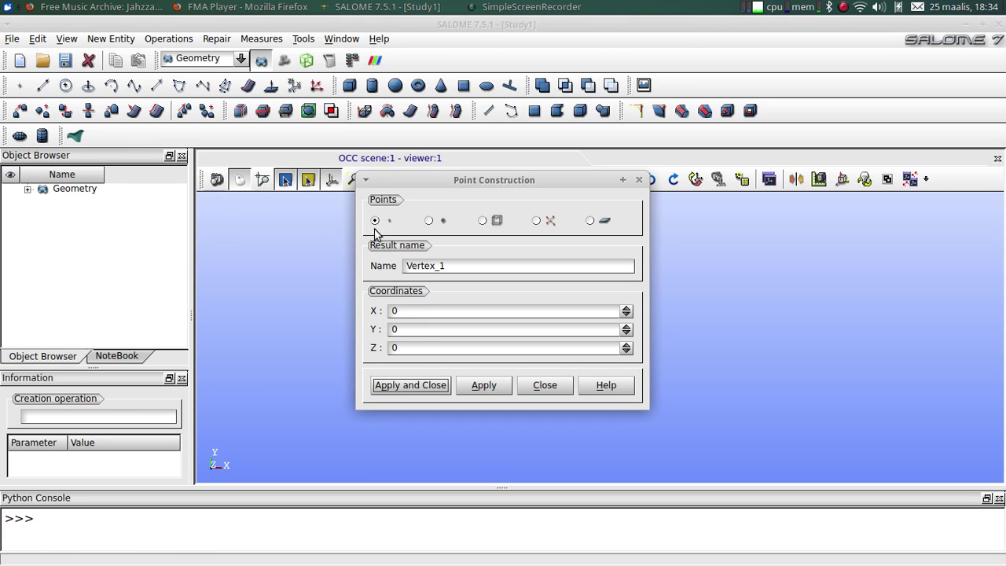
{"action": "left_click", "coordinate": [475, 385]}
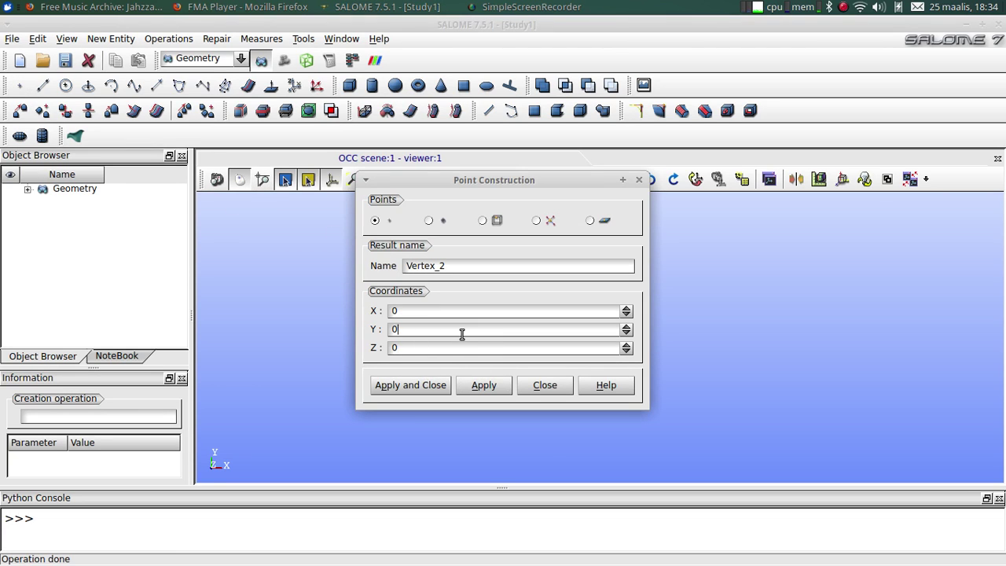
{"action": "left_click", "coordinate": [484, 384]}
Hide the axes trihedron and create a point at X=R, Y=L, Z=0
{"action": "left_click_drag", "start_coordinate": [492, 184], "coordinate": [141, 326]}
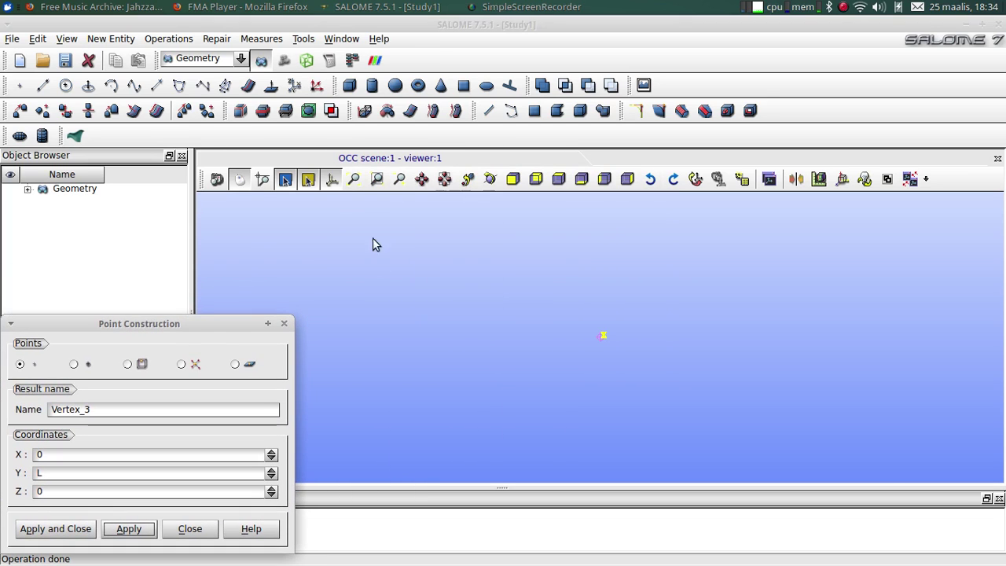
{"action": "left_click", "coordinate": [353, 179]}
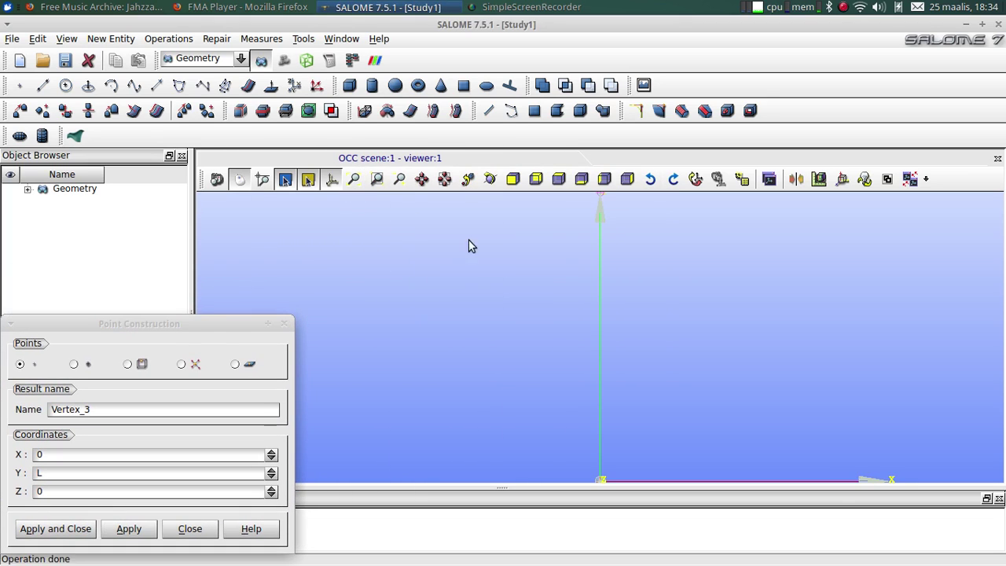
{"action": "left_click", "coordinate": [332, 179]}
{"action": "middle_click_drag", "start_coordinate": [693, 327], "coordinate": [492, 380], "text": "ctrl"}
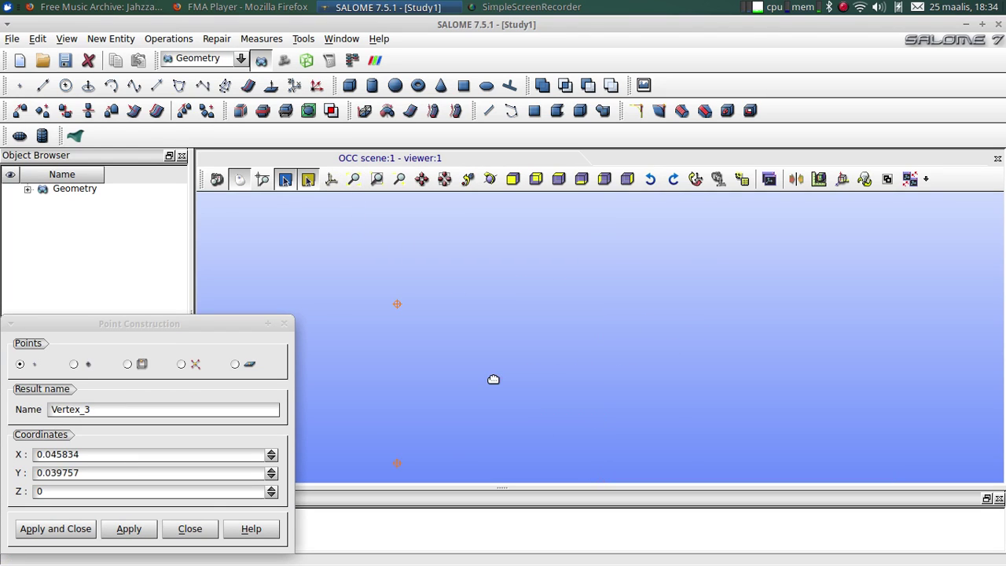
{"action": "double_click", "coordinate": [101, 454]}
{"action": "key", "text": "BackSpace"}
{"action": "key", "text": "BackSpace"}
{"action": "key", "text": "BackSpace"}
{"action": "type", "text": "R"}
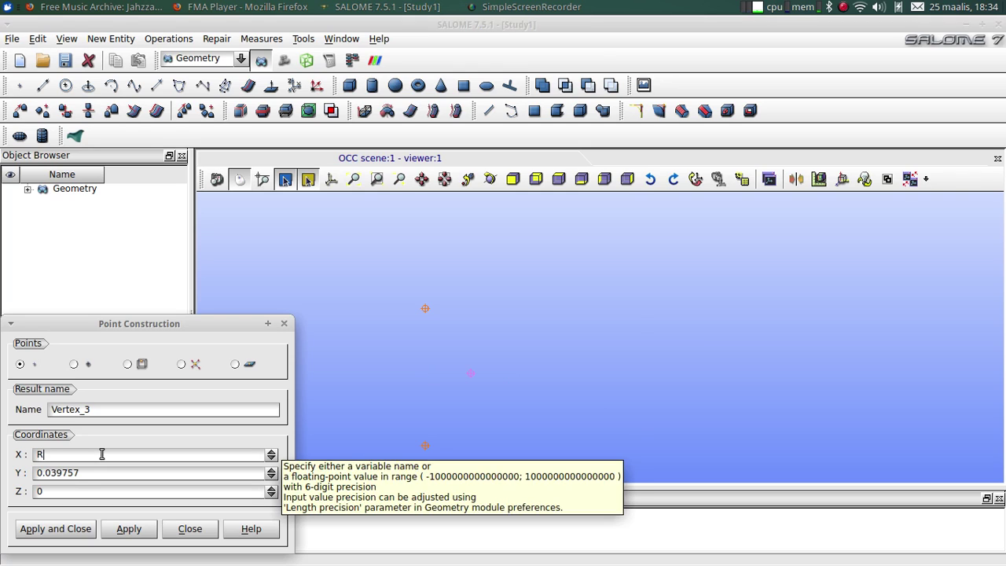
{"action": "key", "text": "Tab"}
{"action": "type", "text": "L"}
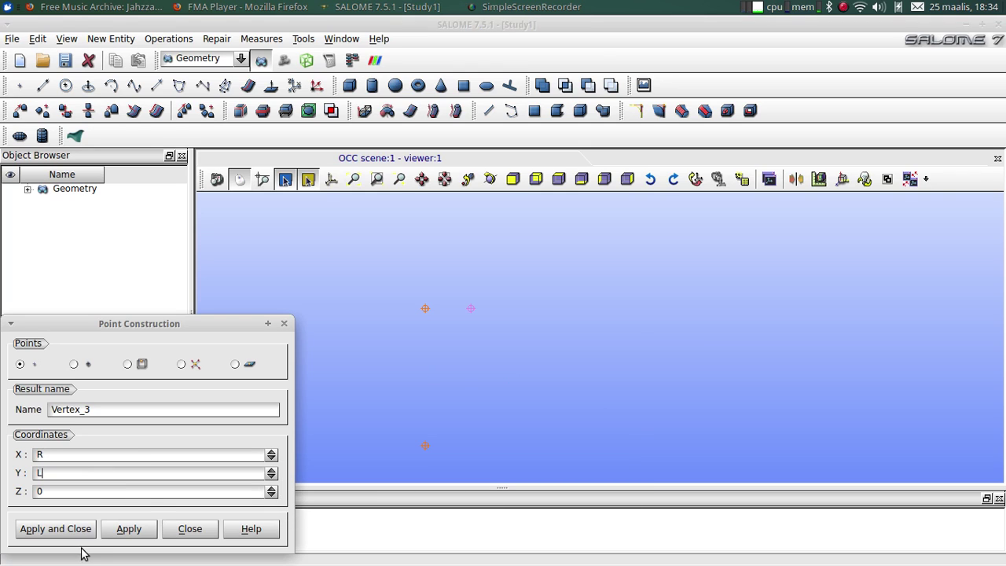
{"action": "left_click", "coordinate": [143, 525]}
Create points at X=R, Y=LR, Z=0 and at X=LR, Y=LR, Z=0
{"action": "double_click", "coordinate": [111, 473]}
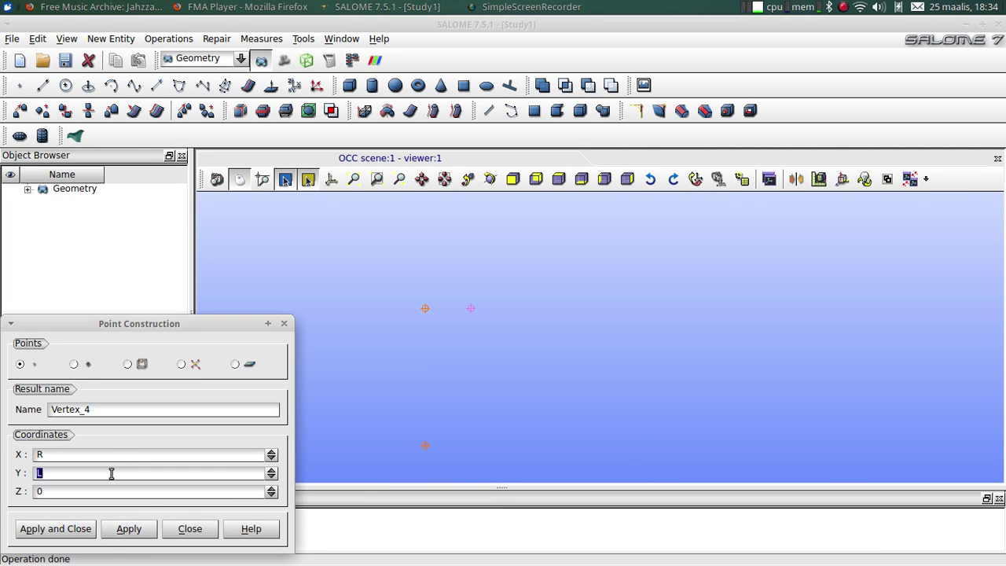
{"action": "left_click", "coordinate": [113, 521]}
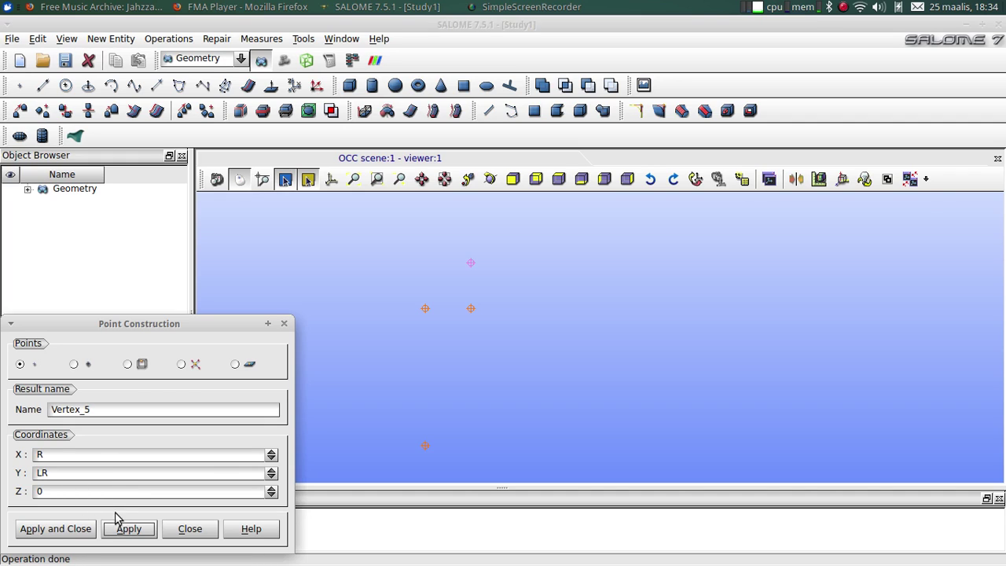
{"action": "double_click", "coordinate": [102, 454]}
{"action": "left_click", "coordinate": [125, 521]}
Create a final point at X=nR, Y=LR, Z=0 and finish point construction
{"action": "double_click", "coordinate": [109, 472]}
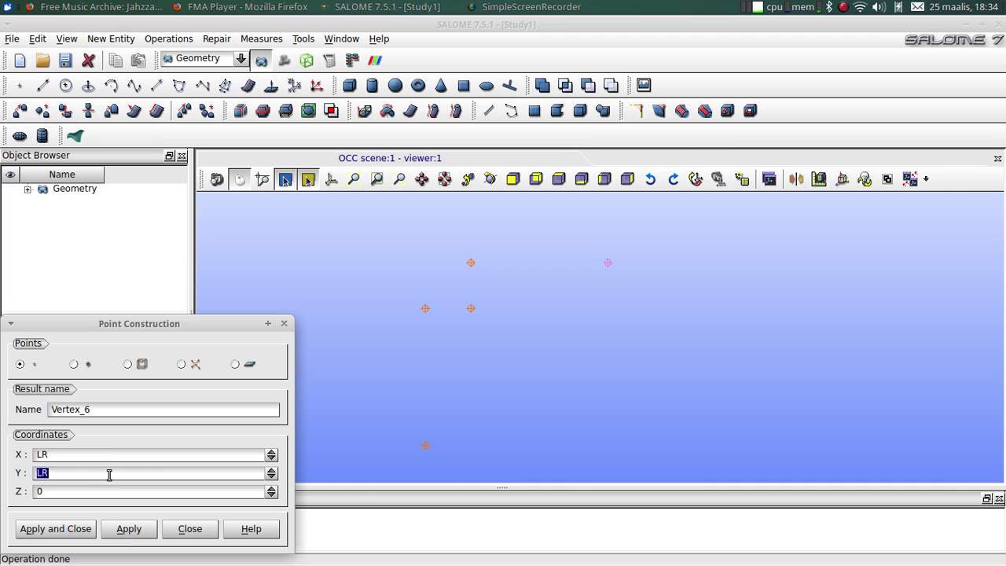
{"action": "double_click", "coordinate": [99, 454]}
{"action": "type", "text": "nR"}
{"action": "left_click", "coordinate": [77, 528]}
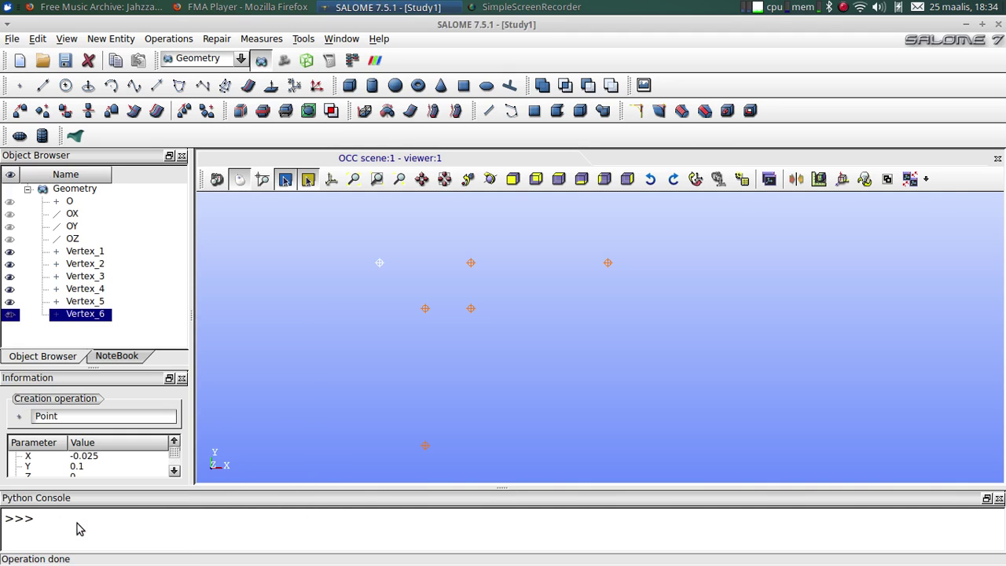
{"action": "left_click", "coordinate": [424, 446]}
{"action": "left_click", "coordinate": [430, 308], "text": "shift"}
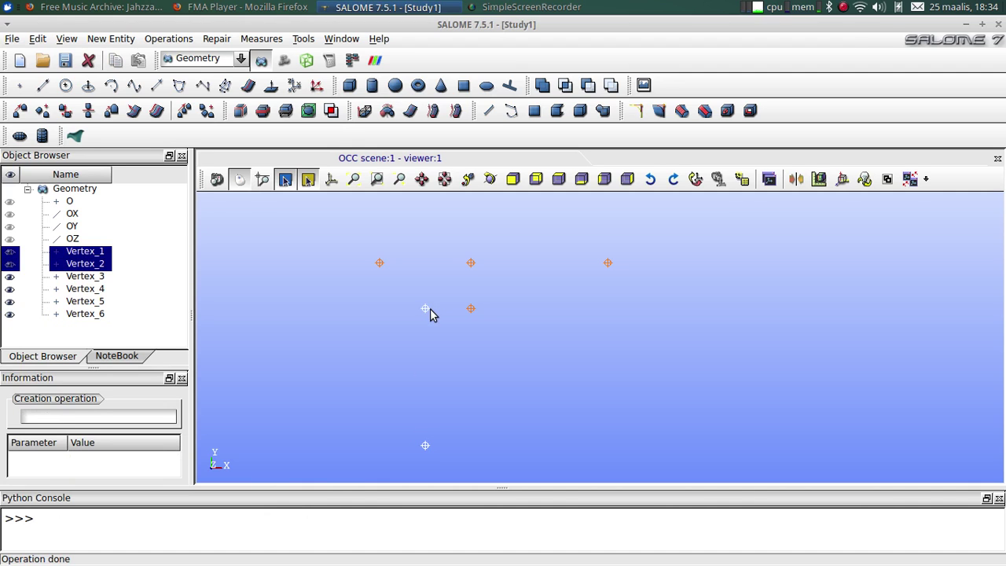
{"action": "left_click", "coordinate": [384, 366]}
Construct a vertical line from the origin point to the point at (0, L, 0)
{"action": "left_click", "coordinate": [43, 85]}
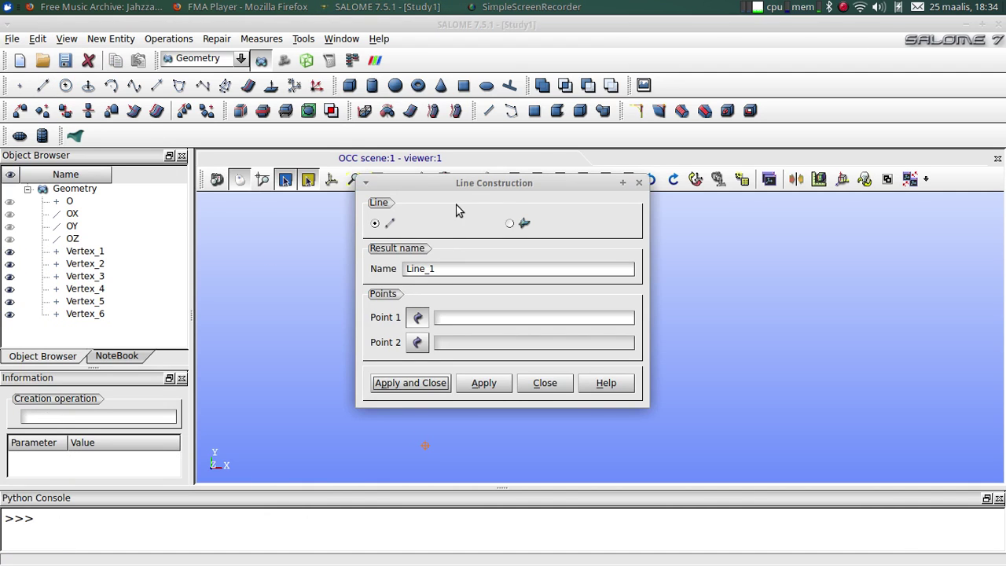
{"action": "left_click_drag", "start_coordinate": [462, 183], "coordinate": [107, 262]}
{"action": "left_click", "coordinate": [425, 446]}
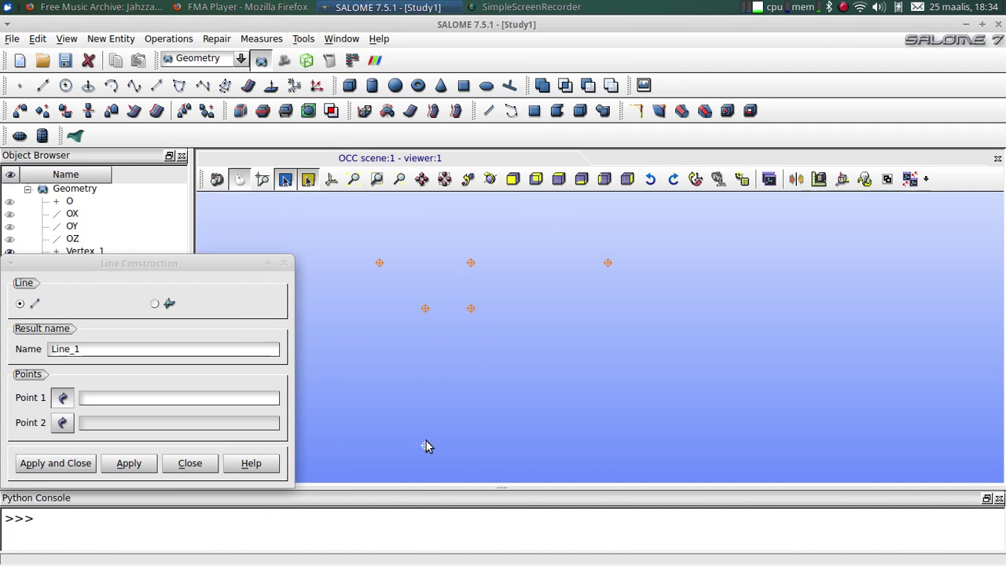
{"action": "left_click", "coordinate": [424, 308]}
{"action": "left_click", "coordinate": [128, 462]}
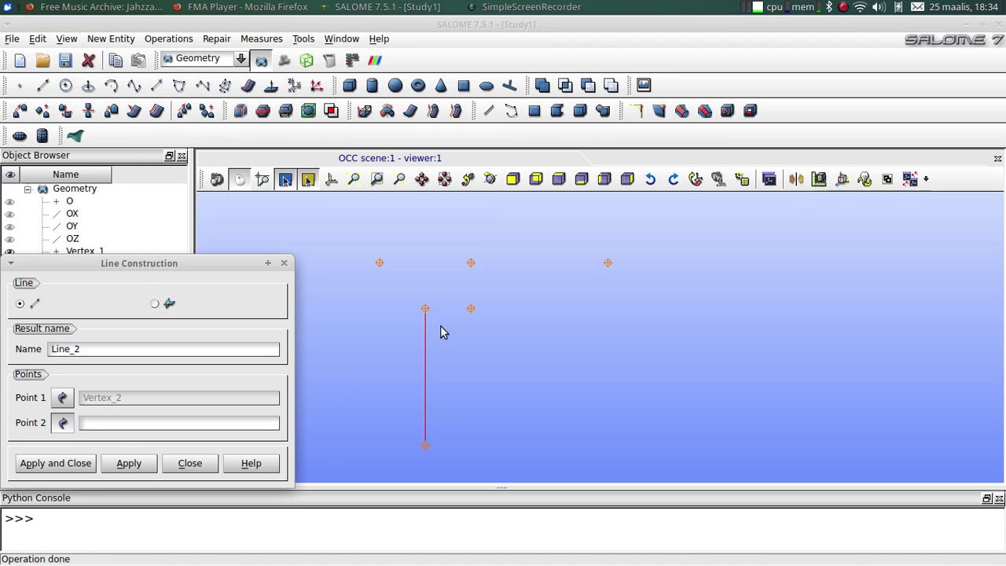
Construct a horizontal line from the point at (R, LR, 0) to the point at (LR, LR, 0)
{"action": "left_click", "coordinate": [62, 396]}
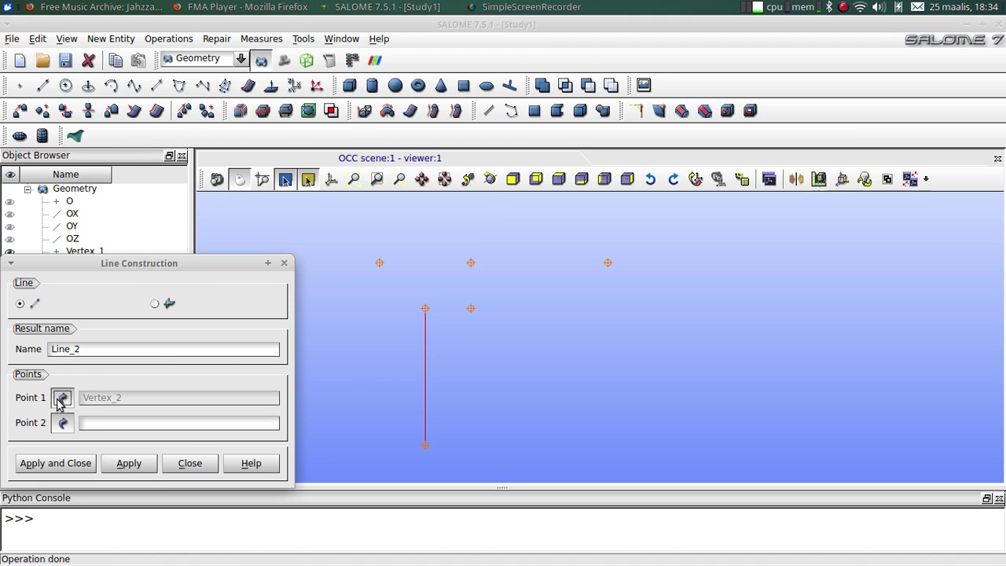
{"action": "left_click", "coordinate": [471, 269]}
{"action": "left_click", "coordinate": [605, 265]}
{"action": "left_click", "coordinate": [51, 462]}
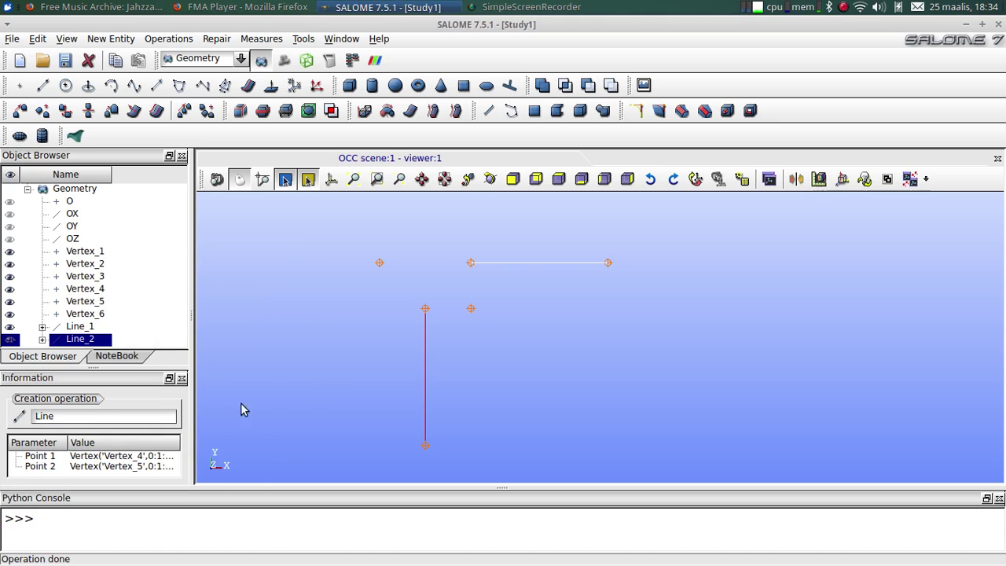
Construct an arc centred on the point (R, L, 0), from the vertical line's upper end to the horizontal line's near end
{"action": "left_click", "coordinate": [471, 308]}
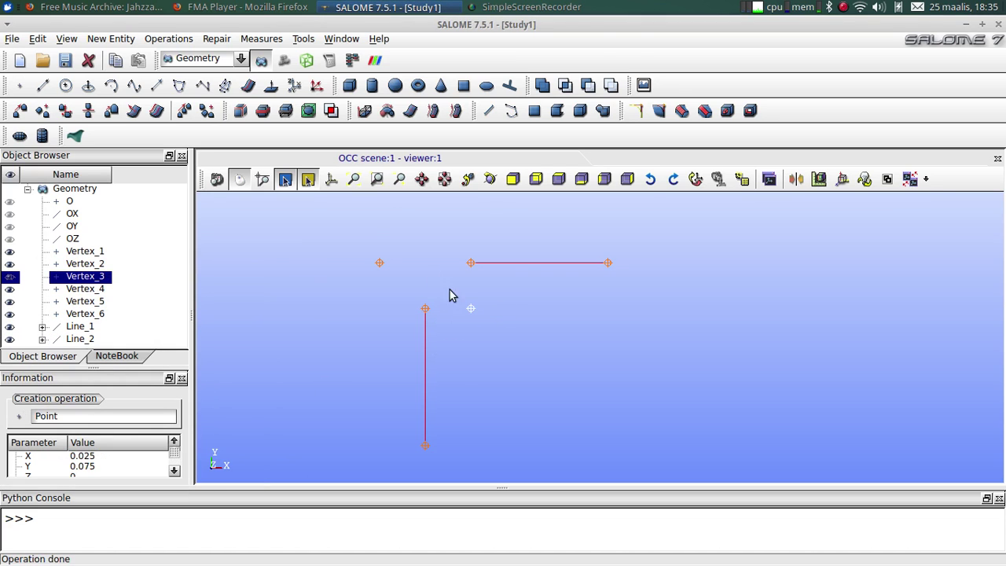
{"action": "left_click", "coordinate": [113, 88]}
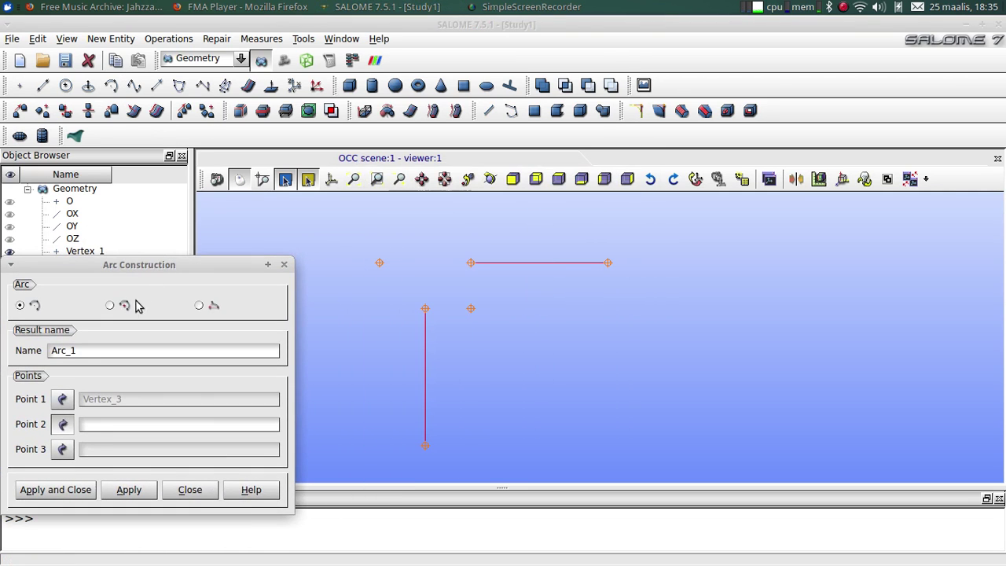
{"action": "left_click", "coordinate": [110, 305]}
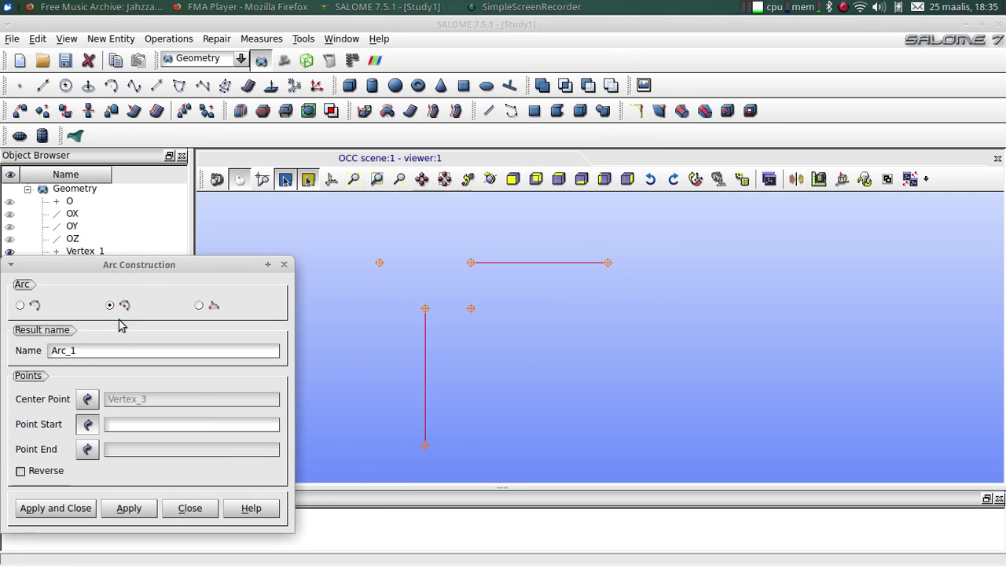
{"action": "left_click", "coordinate": [425, 309]}
{"action": "left_click", "coordinate": [470, 263]}
{"action": "left_click", "coordinate": [75, 508]}
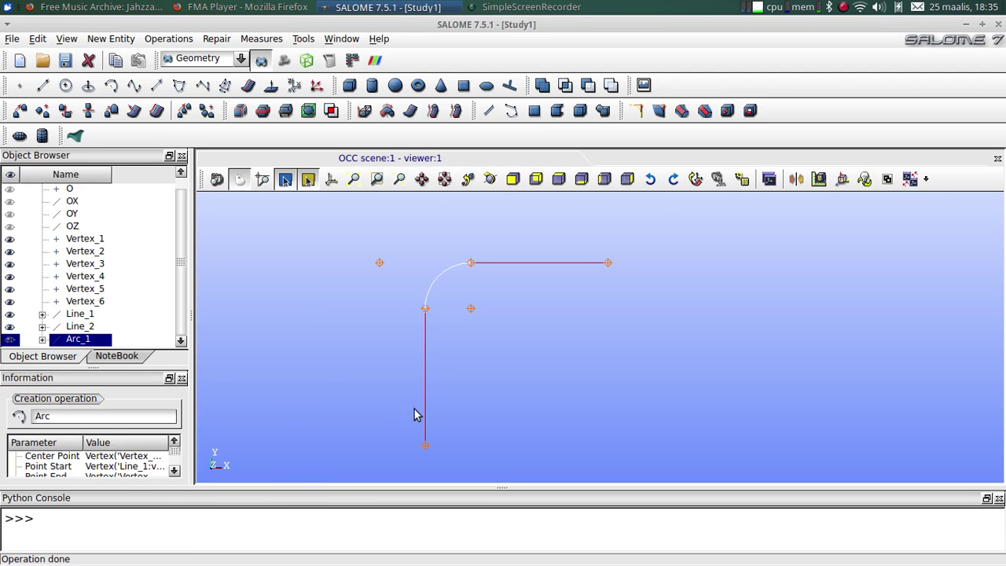
Create a wire from the vertical line, the arc and the horizontal line with tolerance 1e-07
{"action": "left_click", "coordinate": [427, 370]}
{"action": "left_click", "coordinate": [429, 296], "text": "shift"}
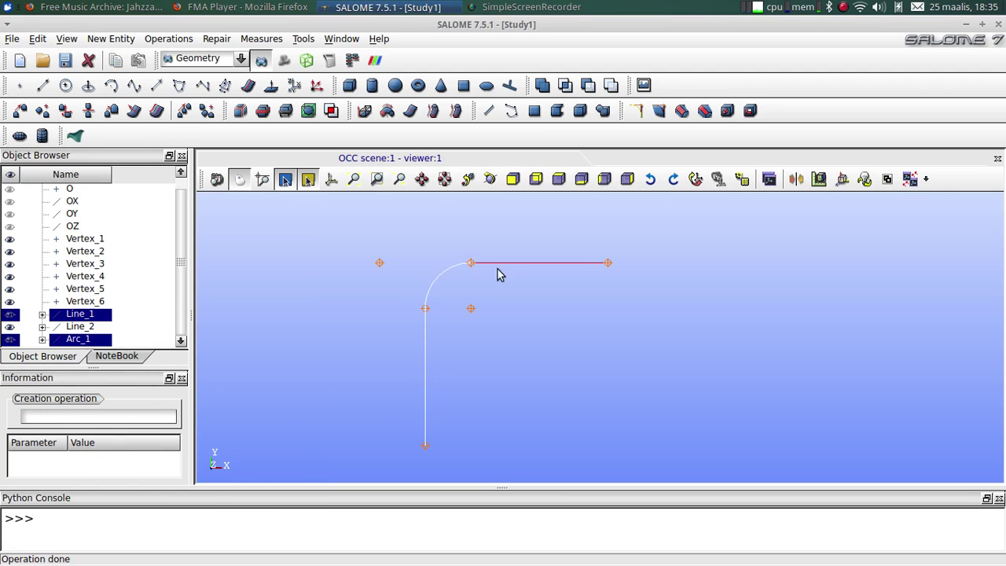
{"action": "left_click", "coordinate": [507, 268], "text": "shift"}
{"action": "left_click", "coordinate": [511, 110]}
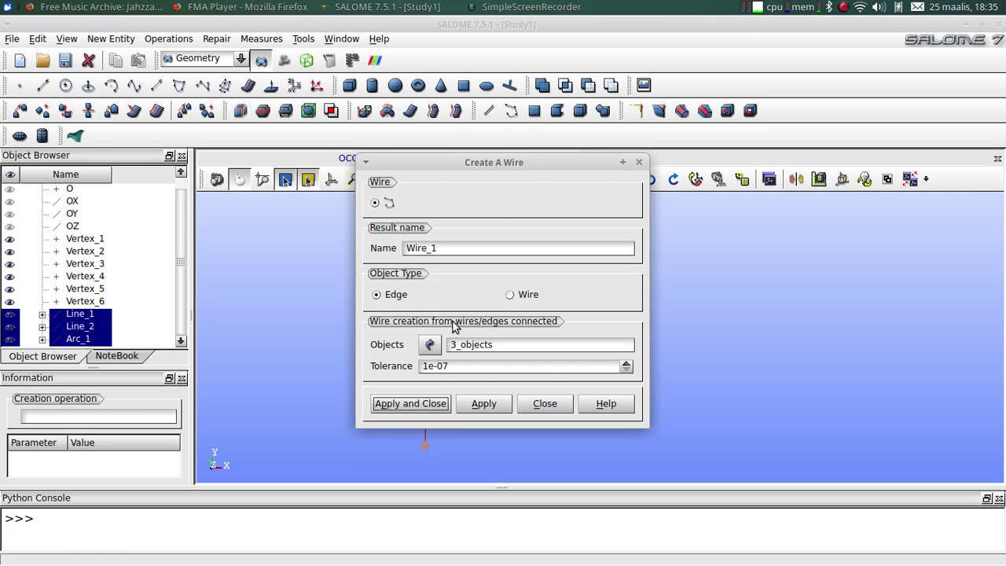
{"action": "left_click", "coordinate": [440, 404]}
{"action": "left_click", "coordinate": [456, 445]}
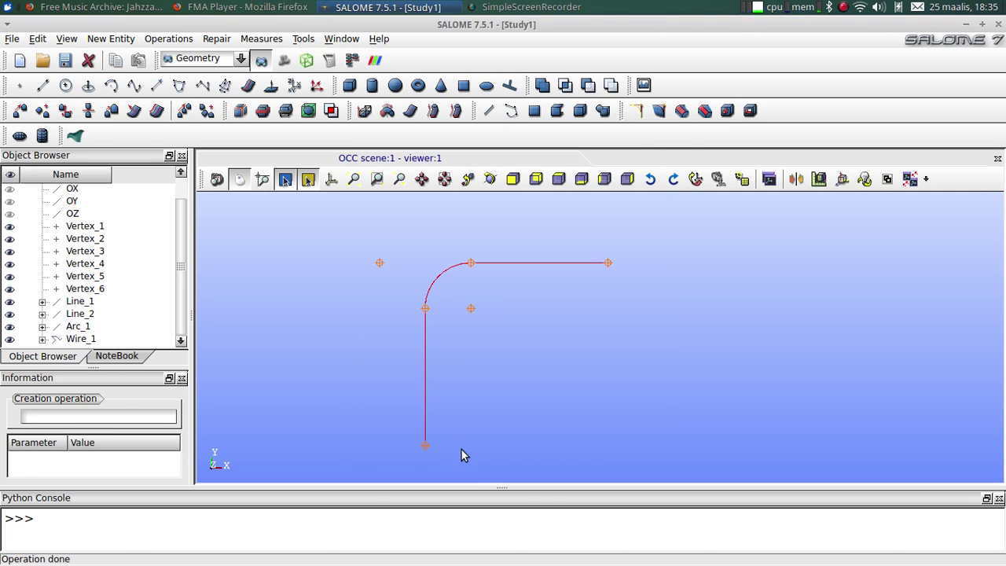
Construct a circle centred on the origin point at the wire's lower end, with OY as normal vector and radius ri
{"action": "left_click", "coordinate": [425, 446]}
{"action": "left_click", "coordinate": [88, 85]}
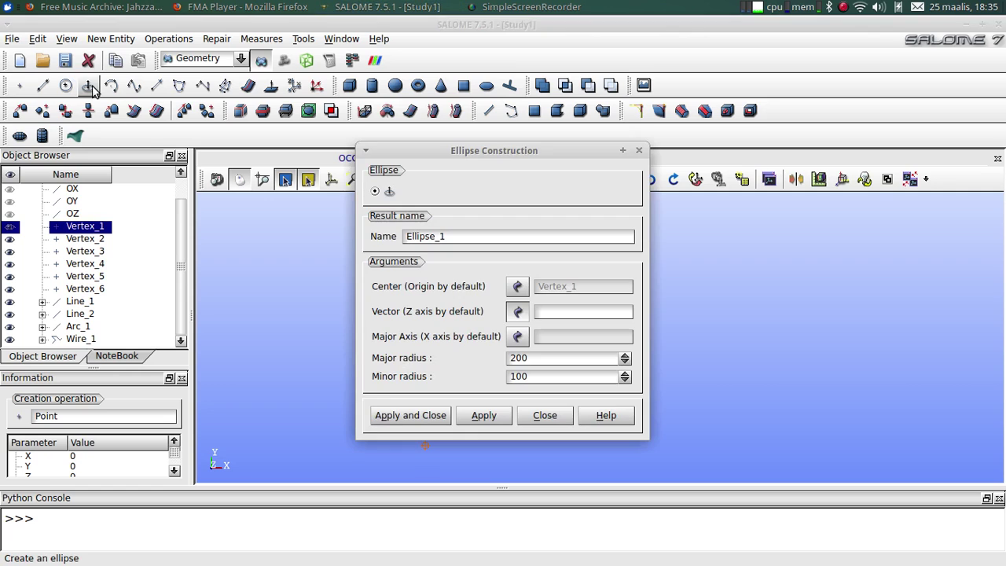
{"action": "left_click", "coordinate": [638, 150]}
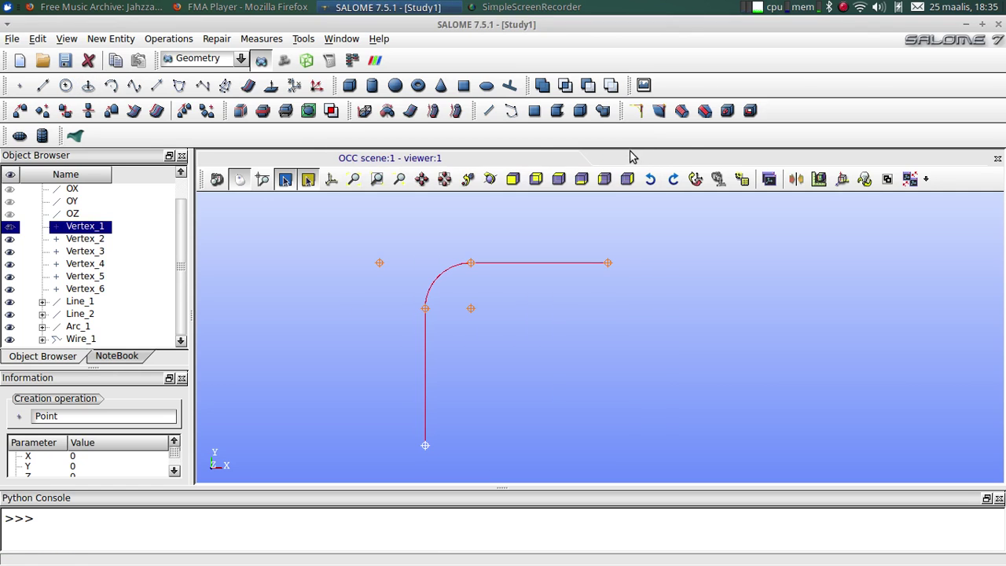
{"action": "left_click", "coordinate": [67, 85]}
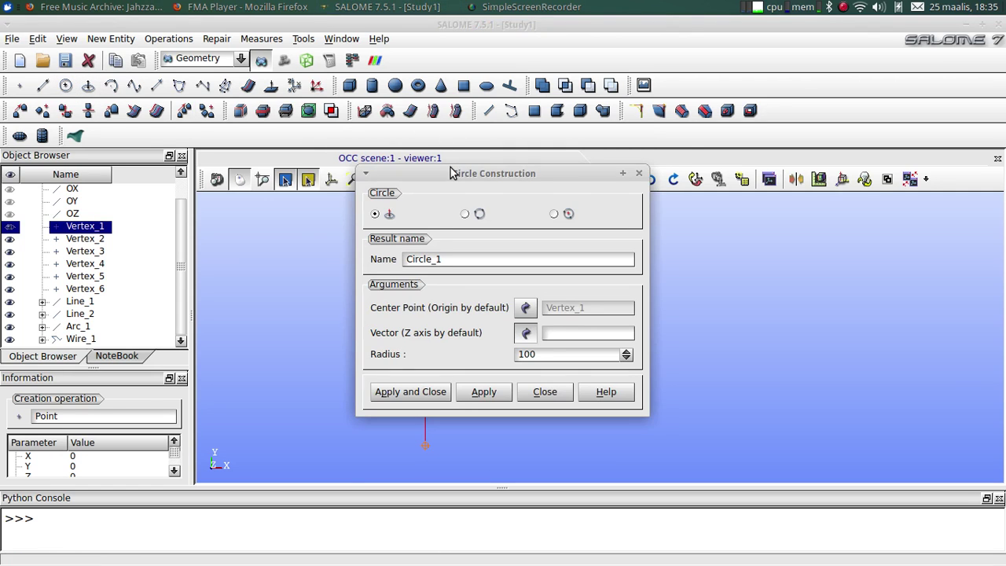
{"action": "left_click_drag", "start_coordinate": [452, 172], "coordinate": [180, 206]}
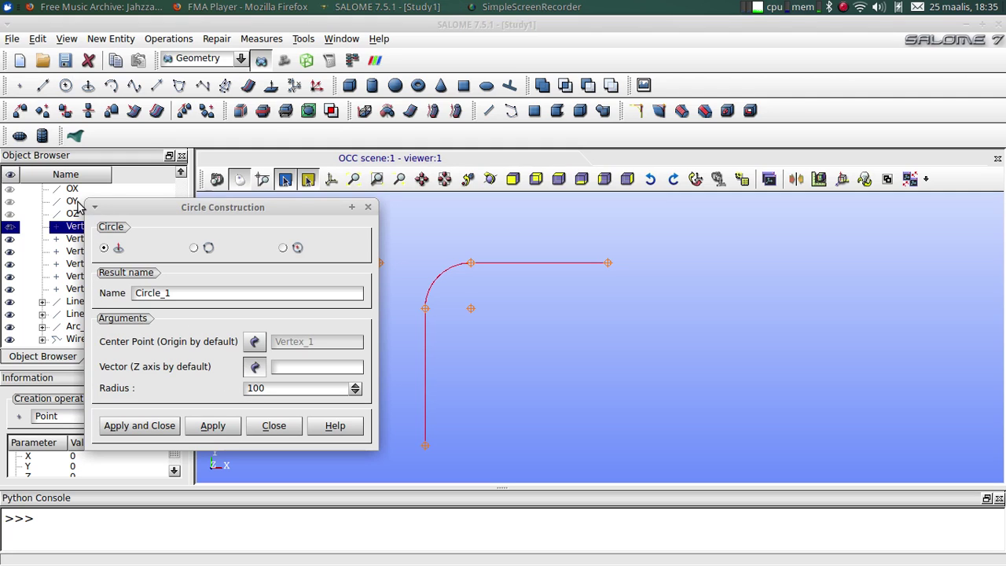
{"action": "left_click", "coordinate": [72, 201]}
{"action": "double_click", "coordinate": [302, 388]}
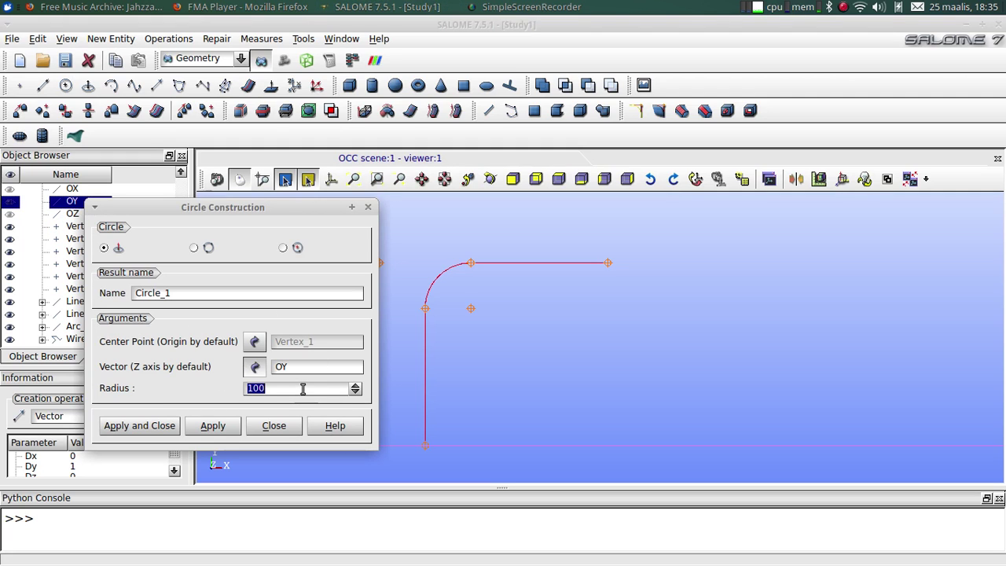
{"action": "type", "text": "ri"}
{"action": "left_click", "coordinate": [236, 429]}
Construct a circle of radius 0.005 centred on the separate point beyond the bend's outer side, with OX as normal vector
{"action": "left_click_drag", "start_coordinate": [211, 206], "coordinate": [175, 225]}
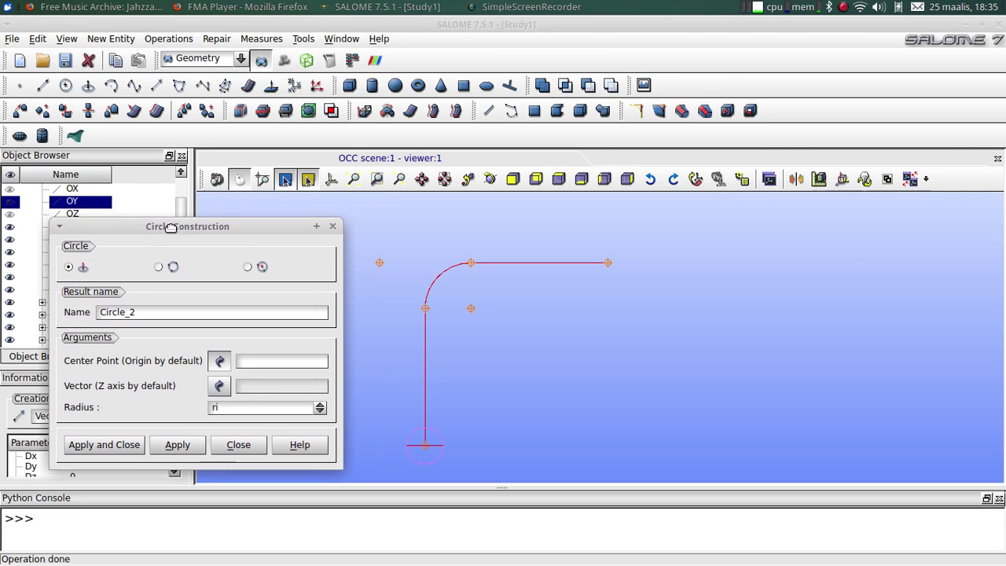
{"action": "left_click", "coordinate": [378, 262]}
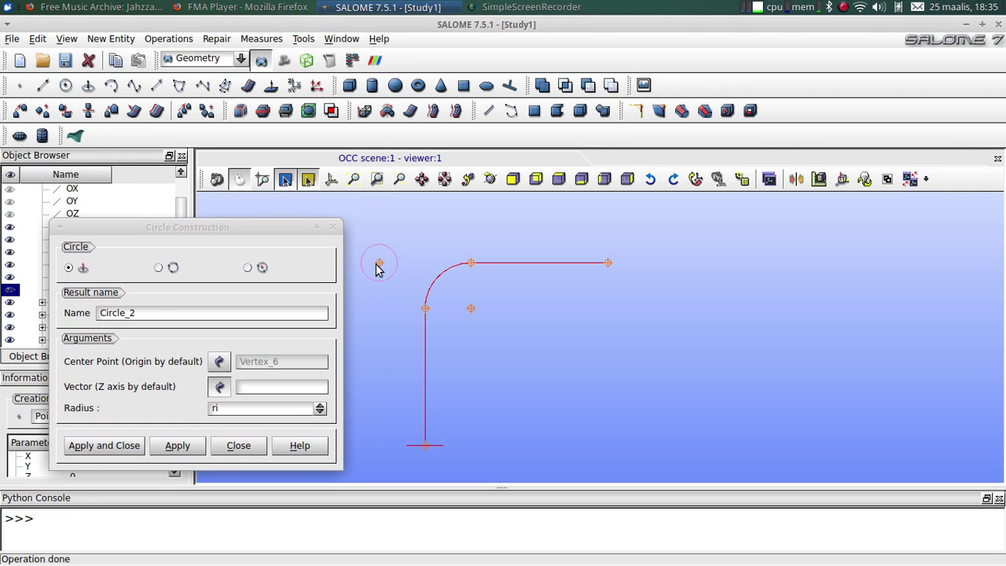
{"action": "left_click", "coordinate": [72, 190]}
{"action": "double_click", "coordinate": [253, 409]}
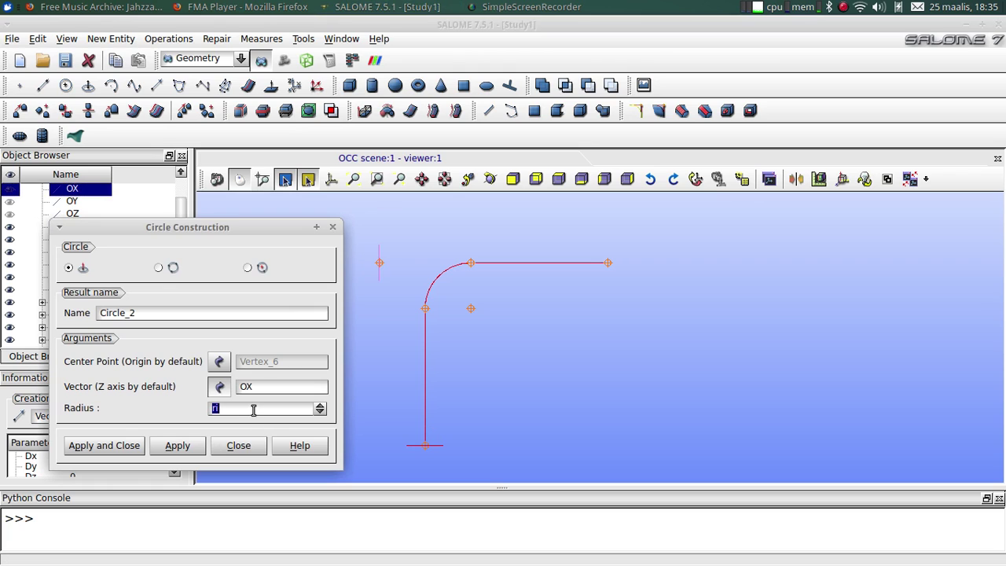
{"action": "left_click", "coordinate": [116, 446]}
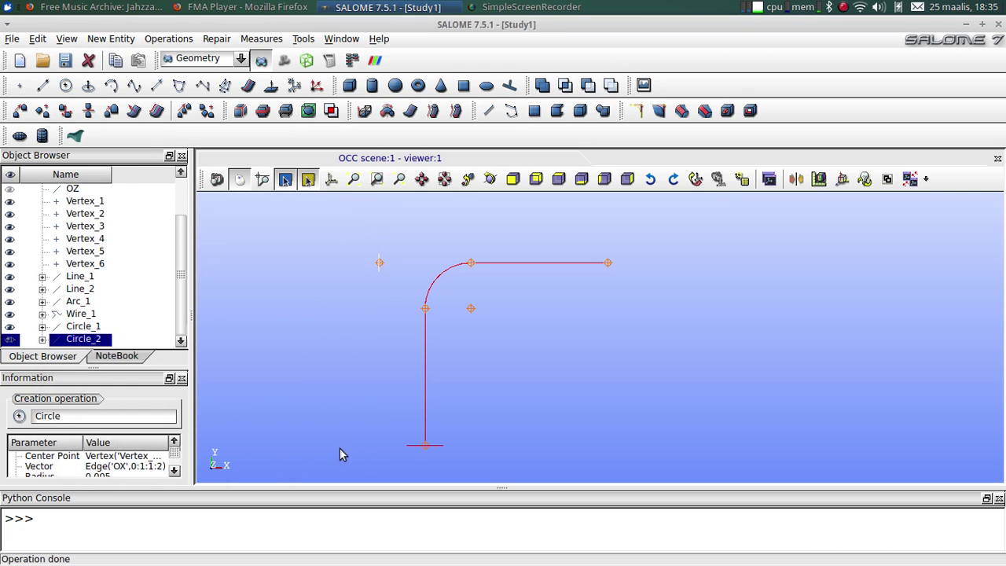
Construct a pipe by sweeping the circle at the wire's lower end along the bent path wire
{"action": "left_click", "coordinate": [435, 446]}
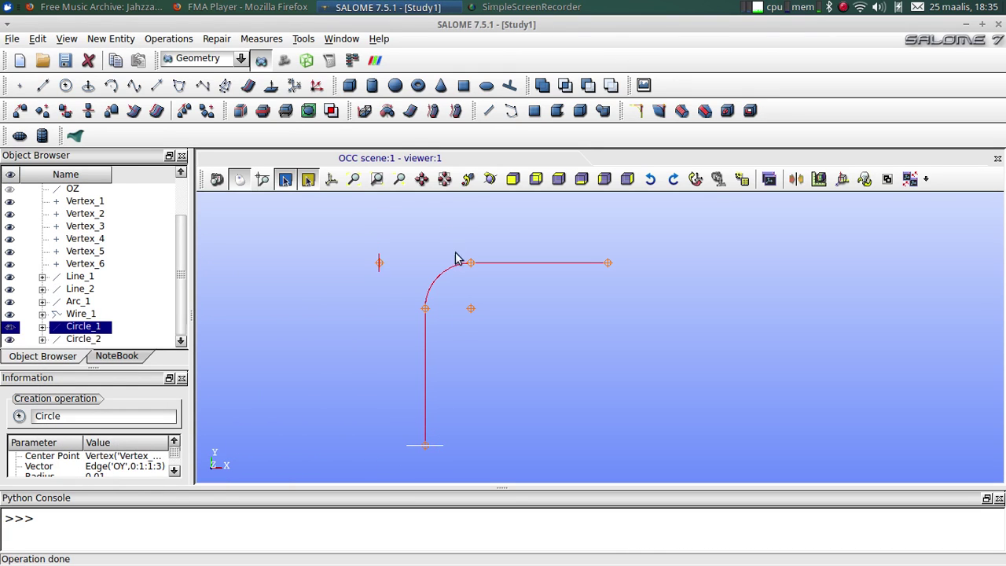
{"action": "left_click", "coordinate": [432, 110]}
{"action": "left_click", "coordinate": [99, 316]}
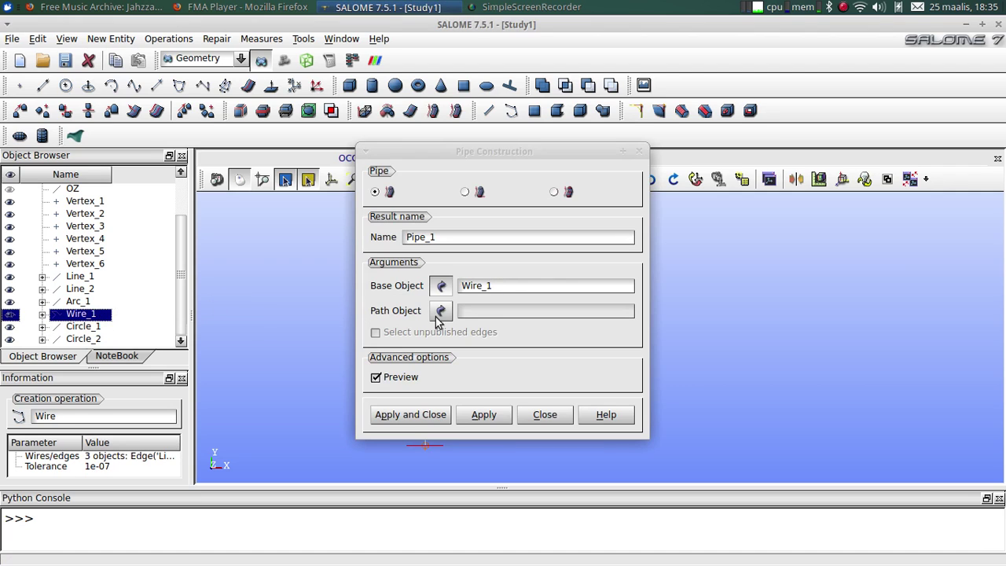
{"action": "left_click_drag", "start_coordinate": [498, 154], "coordinate": [214, 222]}
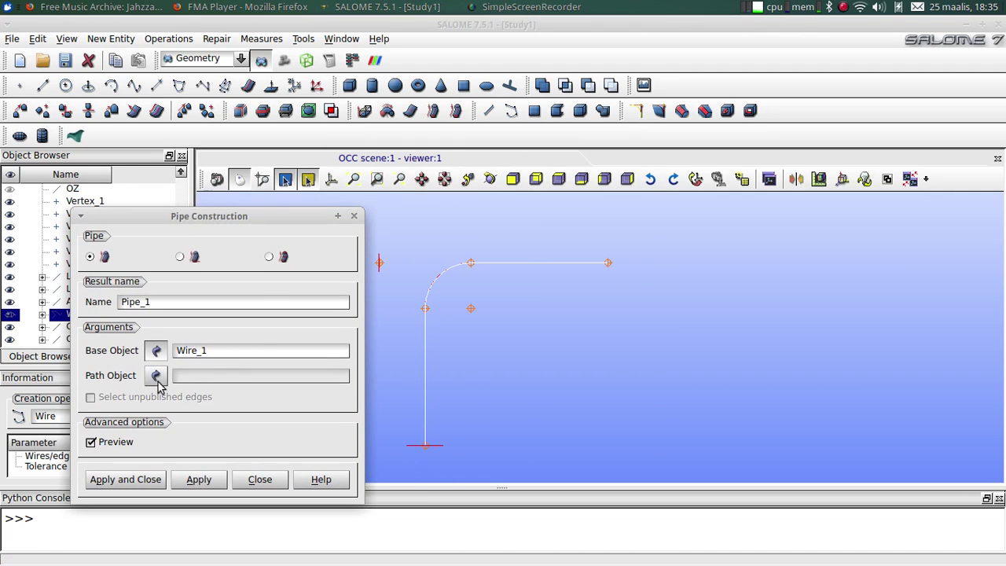
{"action": "left_click", "coordinate": [440, 445]}
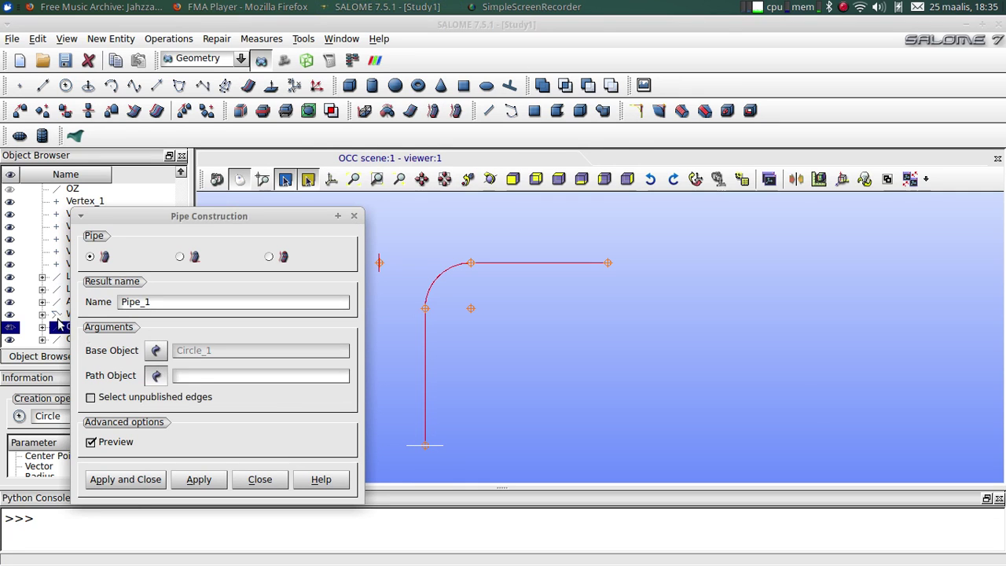
{"action": "left_click", "coordinate": [59, 315]}
{"action": "left_click", "coordinate": [151, 478]}
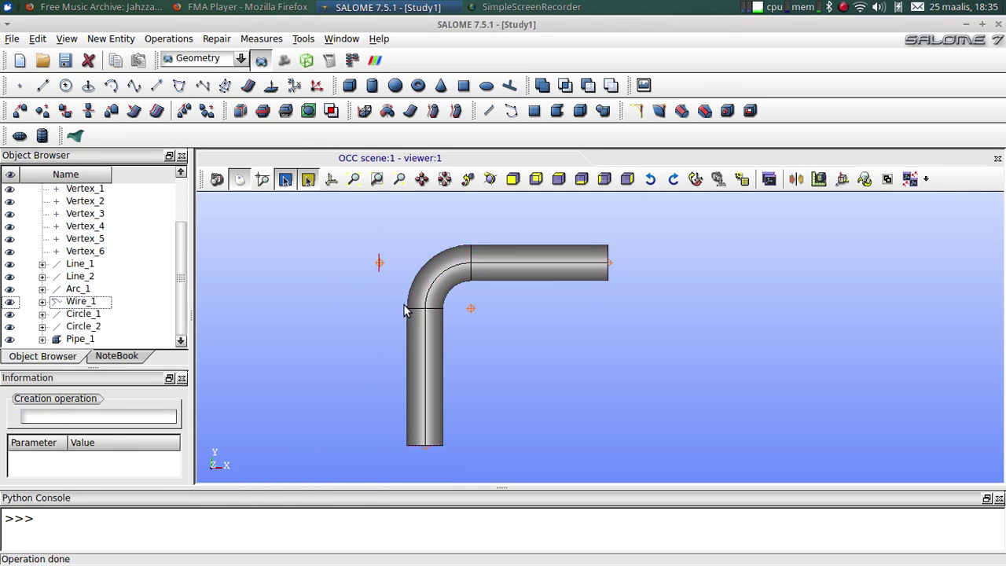
Extrude the smaller circle beside the bend along the OX vector with height L
{"action": "left_click", "coordinate": [377, 276]}
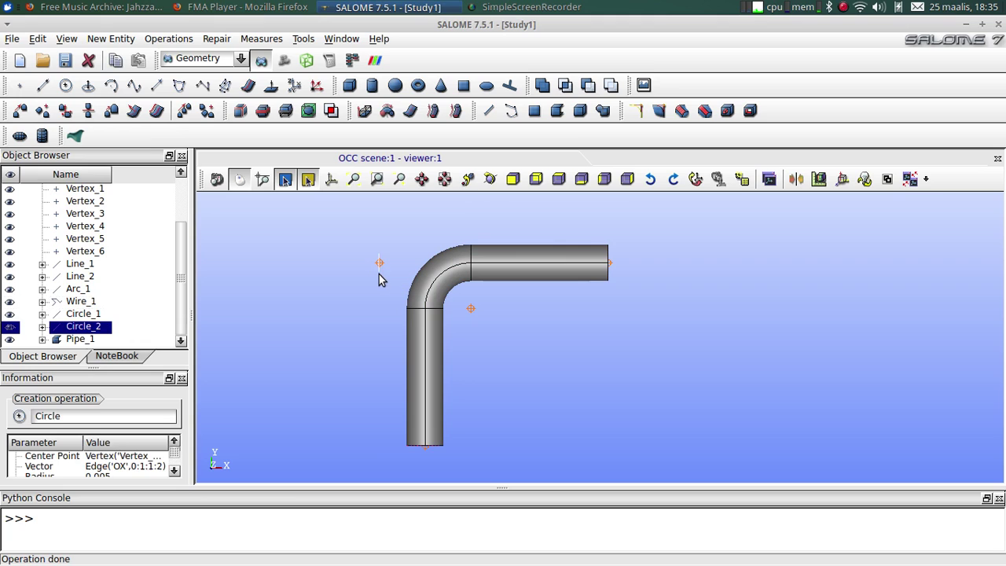
{"action": "left_click", "coordinate": [374, 114]}
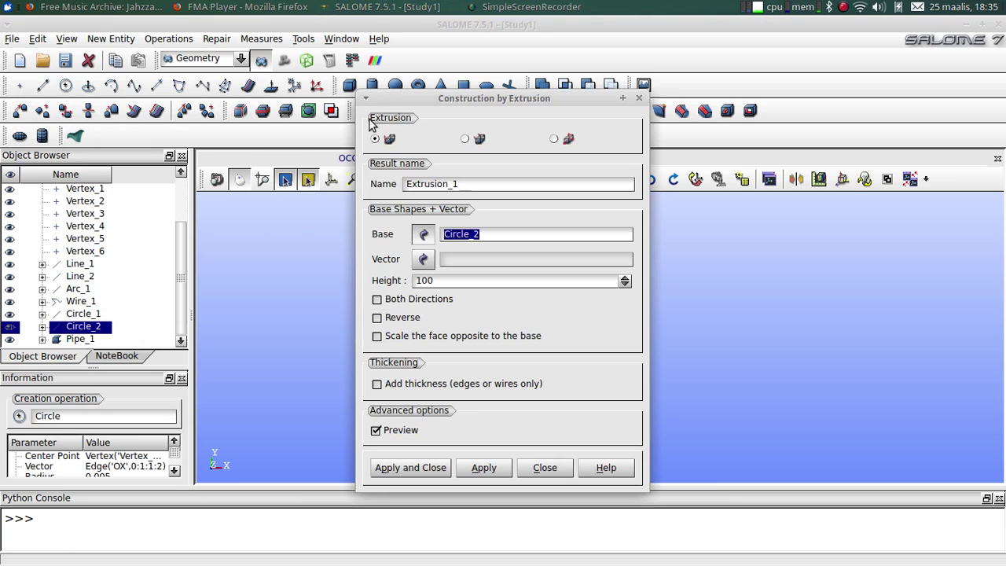
{"action": "left_click", "coordinate": [423, 260]}
{"action": "scroll", "coordinate": [87, 213], "scroll_direction": "up", "scroll_amount": 2}
{"action": "left_click", "coordinate": [87, 214]}
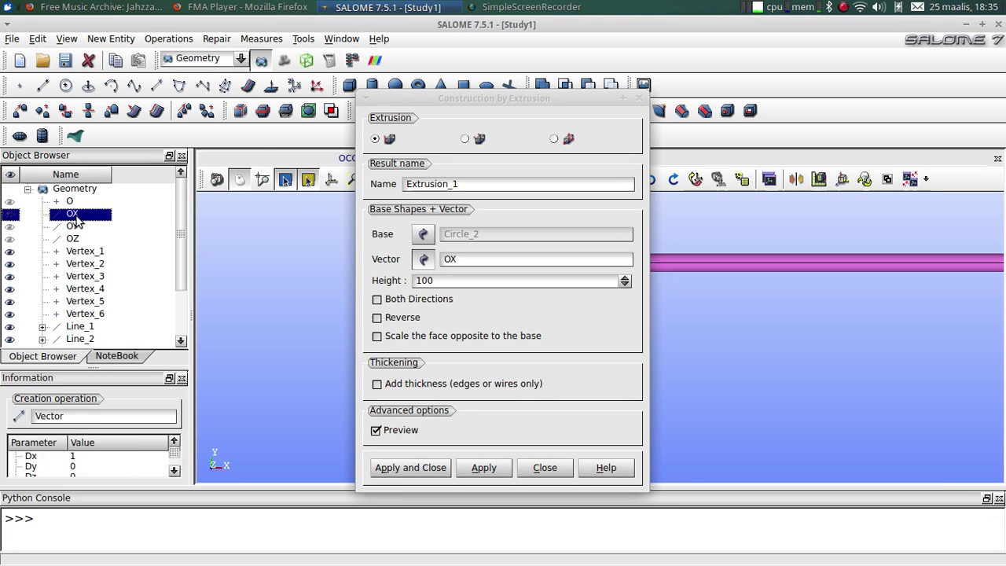
{"action": "double_click", "coordinate": [431, 281]}
{"action": "type", "text": "4"}
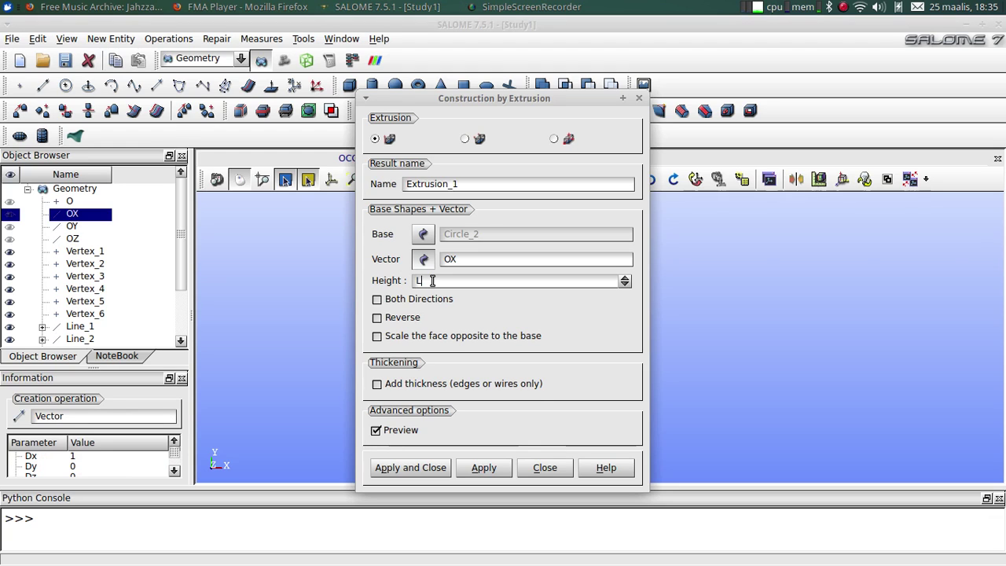
{"action": "left_click", "coordinate": [434, 467]}
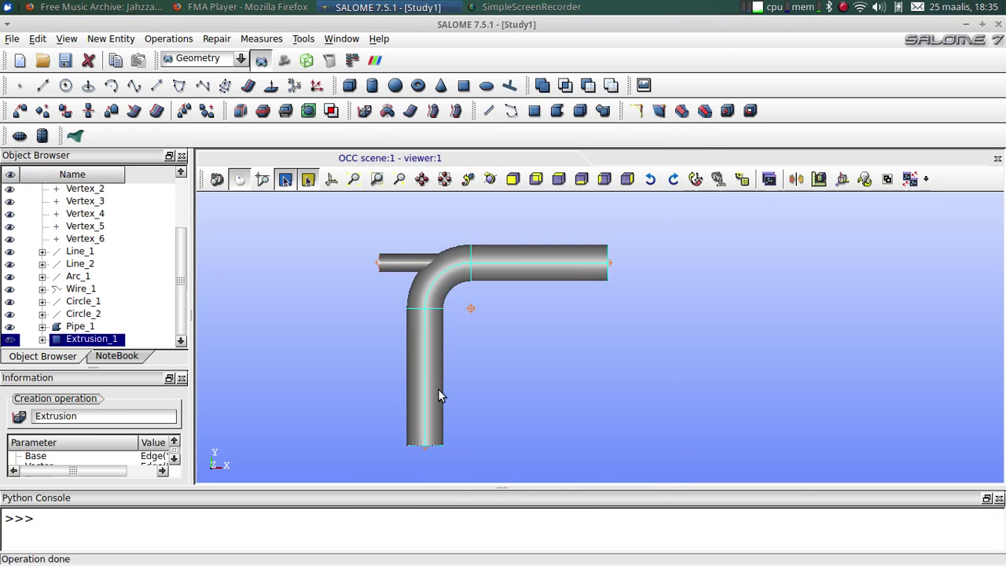
Fuse the bent pipe and the small extruded tube into one shape, removing extra edges
{"action": "left_click", "coordinate": [416, 260], "text": "shift"}
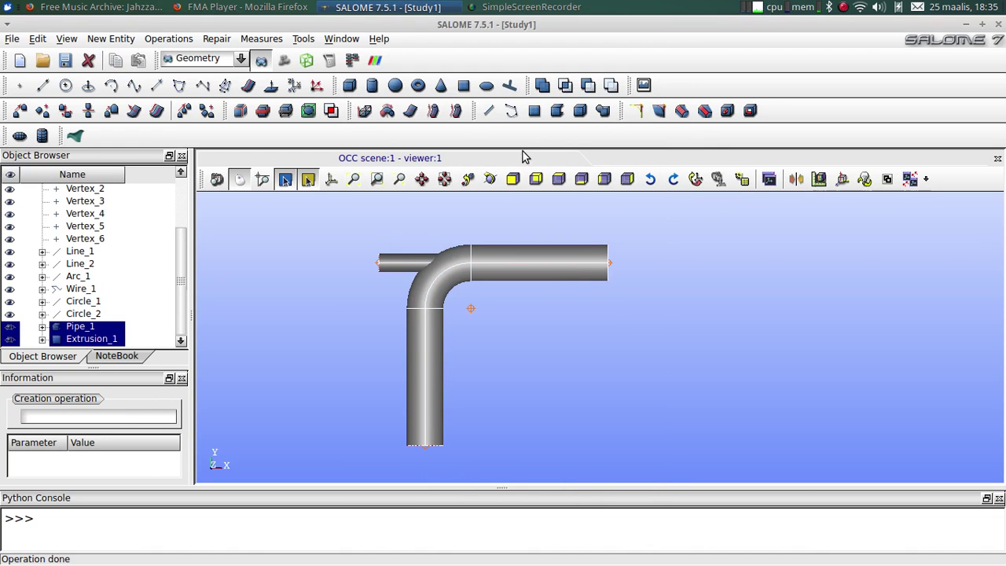
{"action": "left_click", "coordinate": [543, 85]}
{"action": "left_click", "coordinate": [397, 321]}
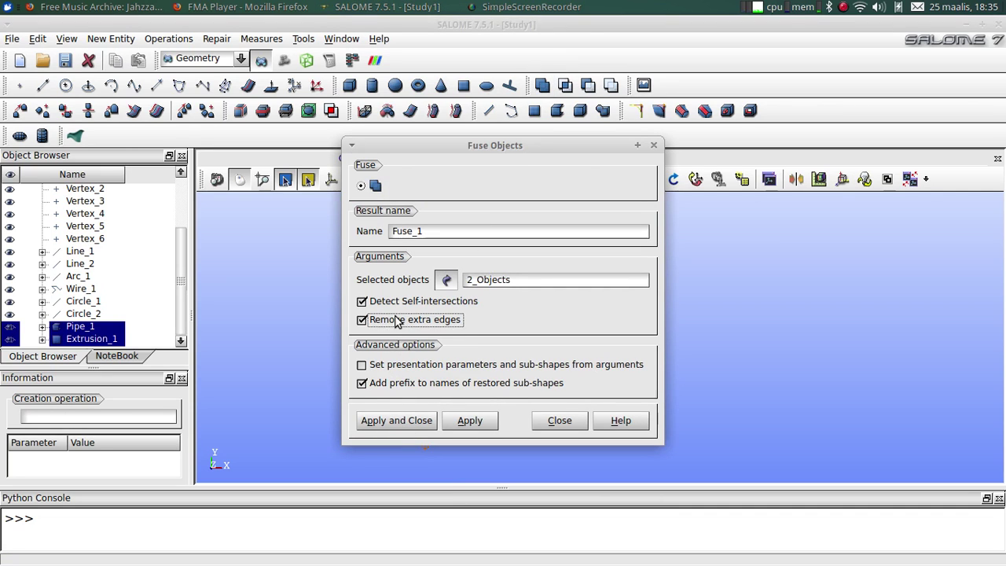
{"action": "left_click", "coordinate": [410, 417]}
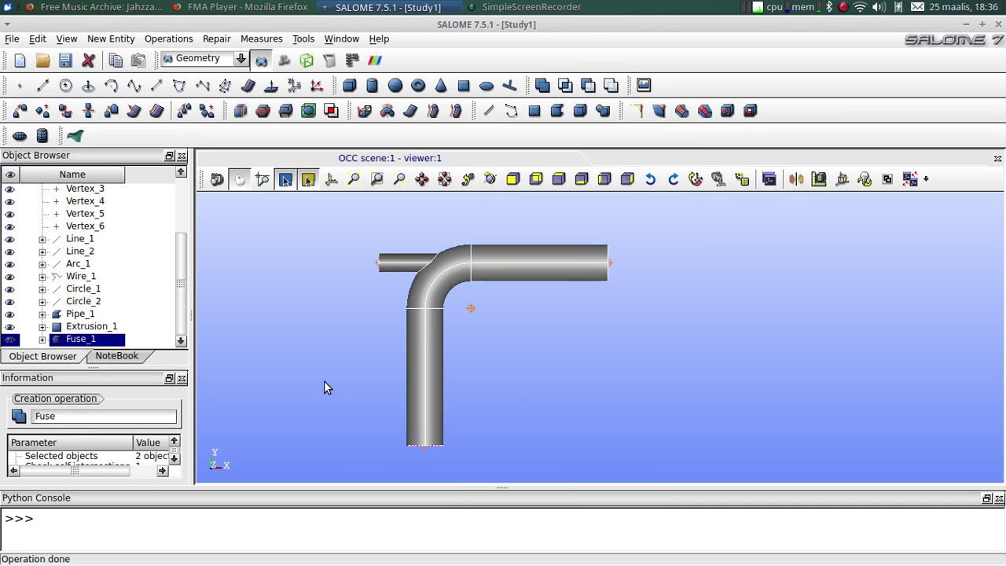
Explode the fused shape into its individual faces
{"action": "left_click", "coordinate": [67, 339]}
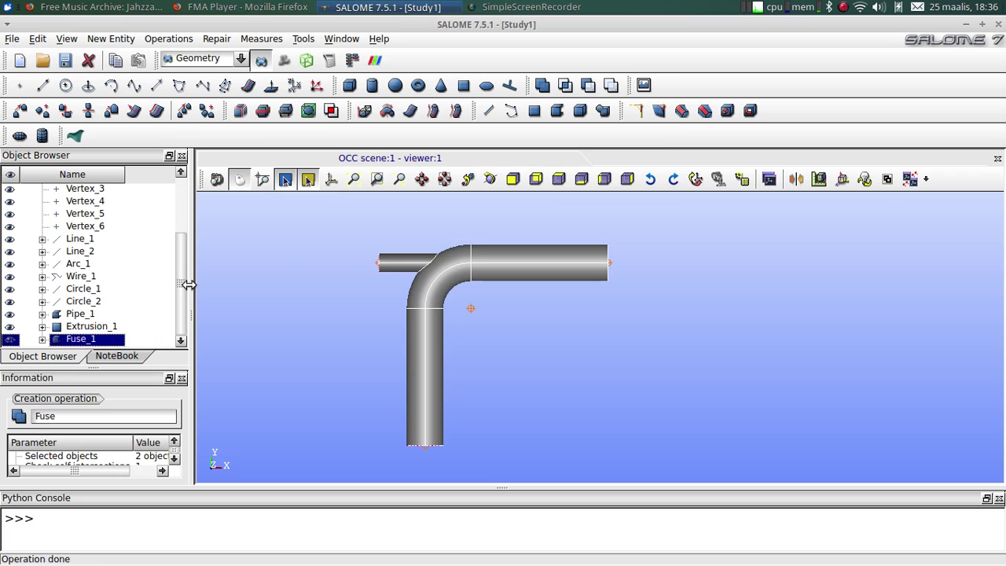
{"action": "left_click", "coordinate": [240, 110]}
{"action": "left_click", "coordinate": [436, 393]}
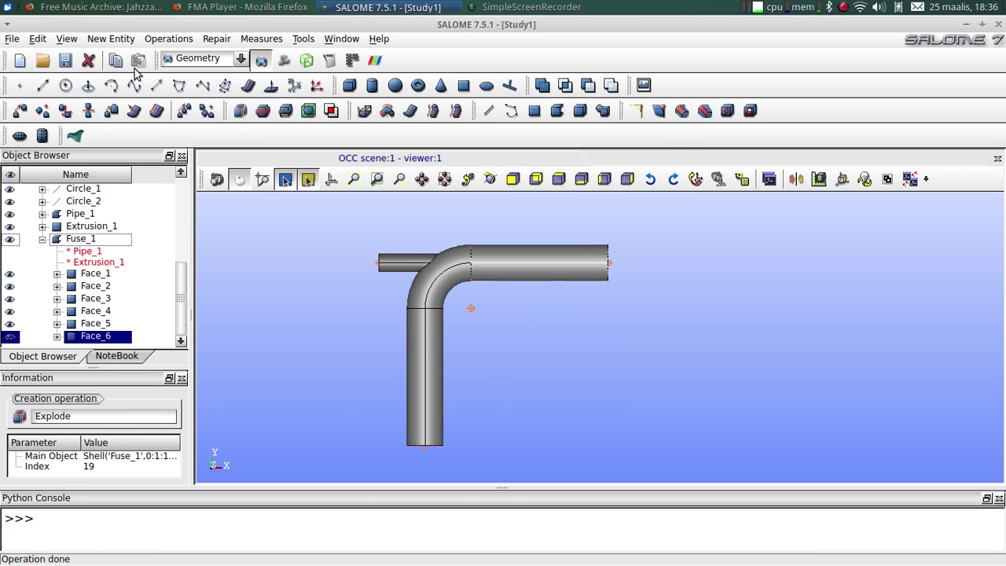
Hide all objects and display only the exploded faces, from Face_1 to Face_6
{"action": "left_click", "coordinate": [66, 38]}
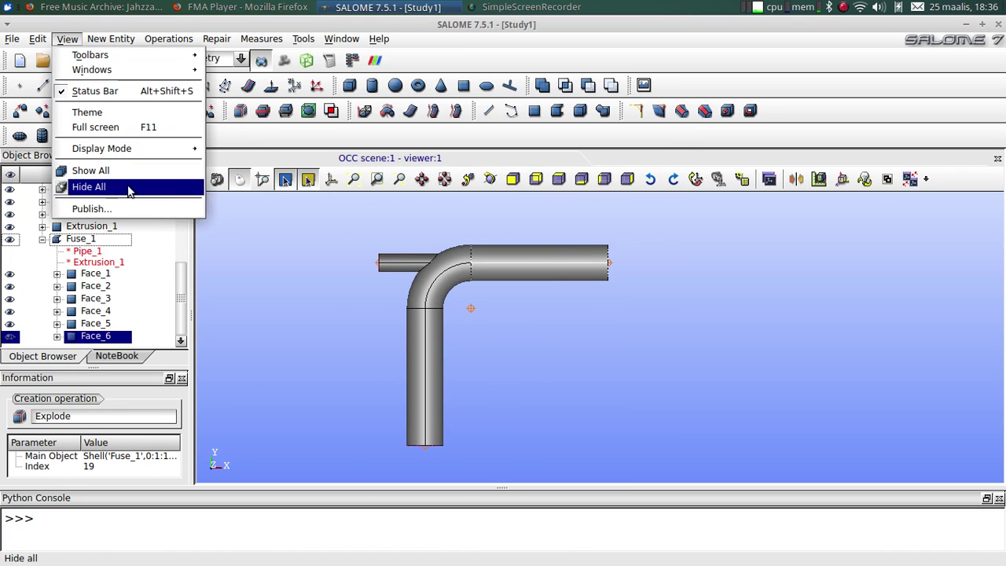
{"action": "left_click", "coordinate": [126, 187]}
{"action": "left_click", "coordinate": [11, 274]}
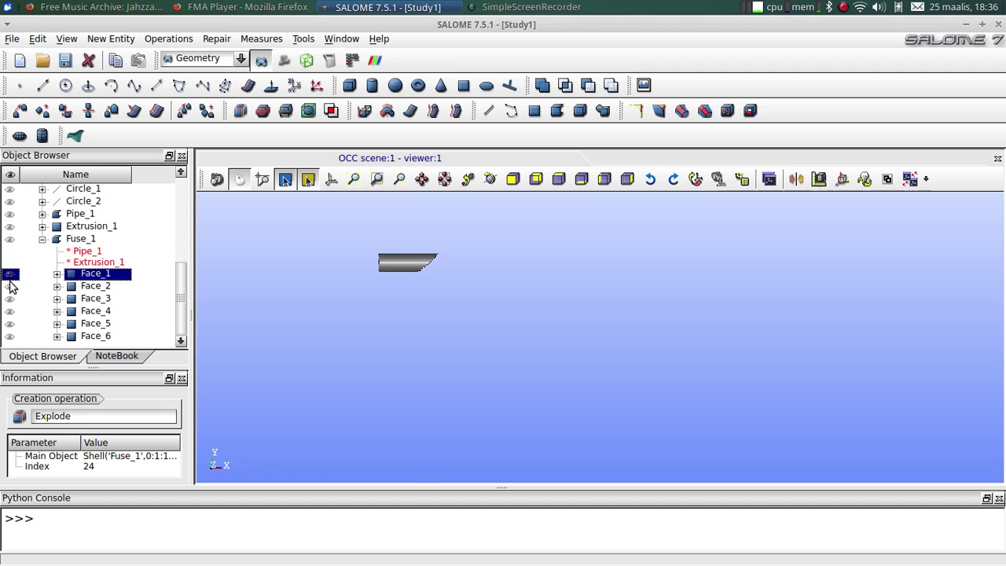
{"action": "left_click", "coordinate": [11, 340], "text": "shift"}
Create a face group on the fused shape from the outer faces of the small tube, vertical pipe, bend and horizontal pipe
{"action": "left_click", "coordinate": [356, 370]}
{"action": "left_click", "coordinate": [421, 375]}
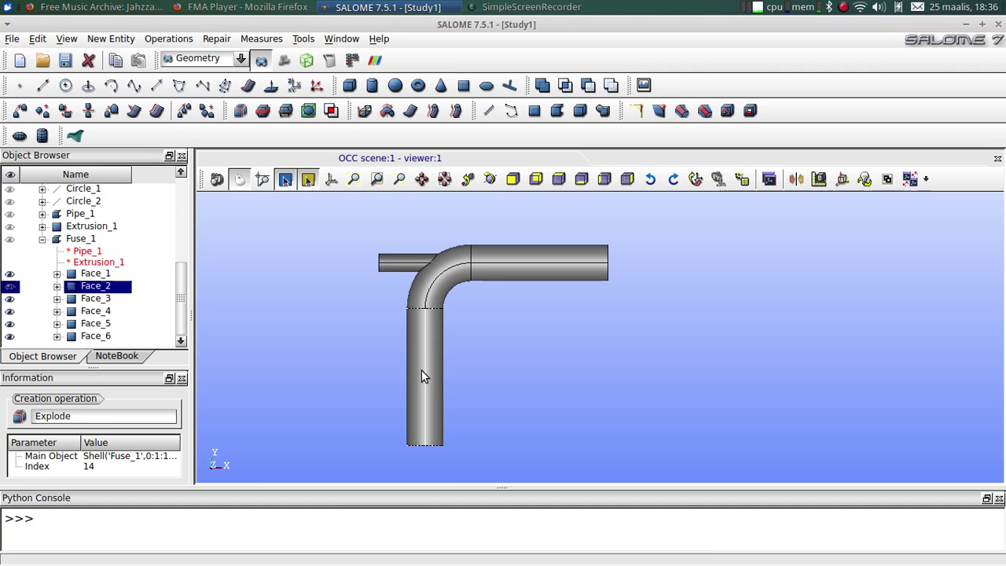
{"action": "left_click", "coordinate": [429, 299], "text": "shift"}
{"action": "right_click", "coordinate": [76, 238]}
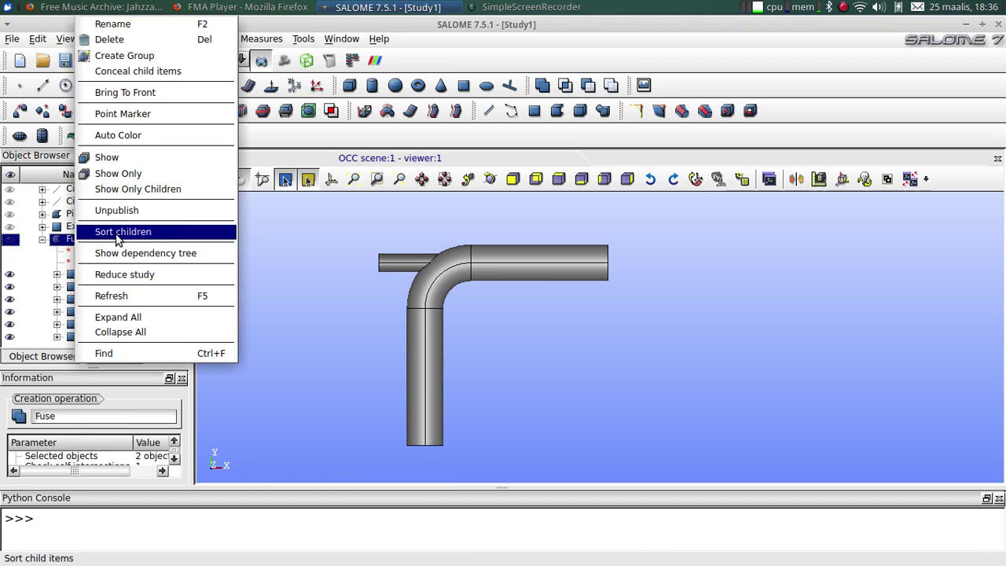
{"action": "left_click", "coordinate": [125, 55]}
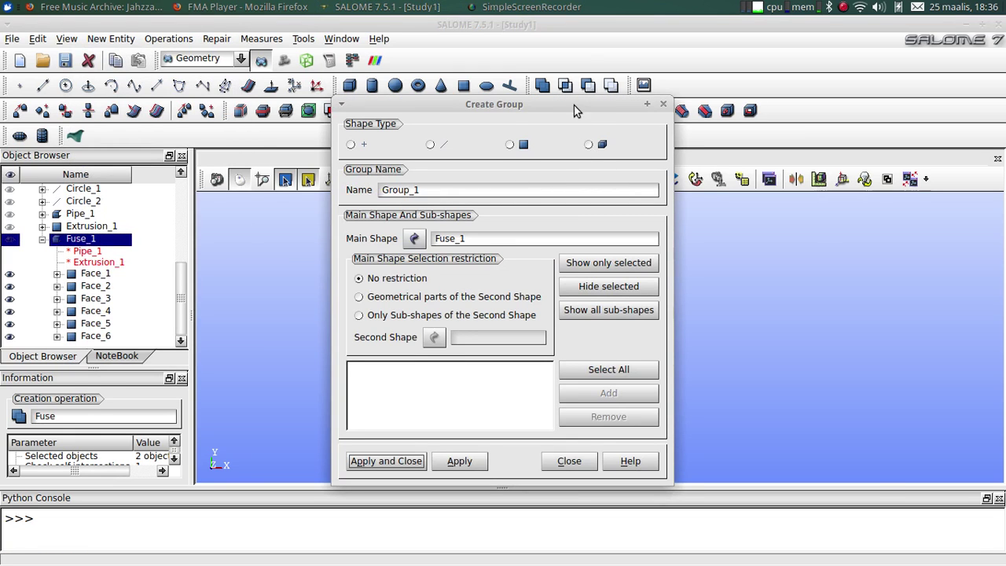
{"action": "left_click_drag", "start_coordinate": [572, 104], "coordinate": [272, 150]}
{"action": "left_click", "coordinate": [209, 190]}
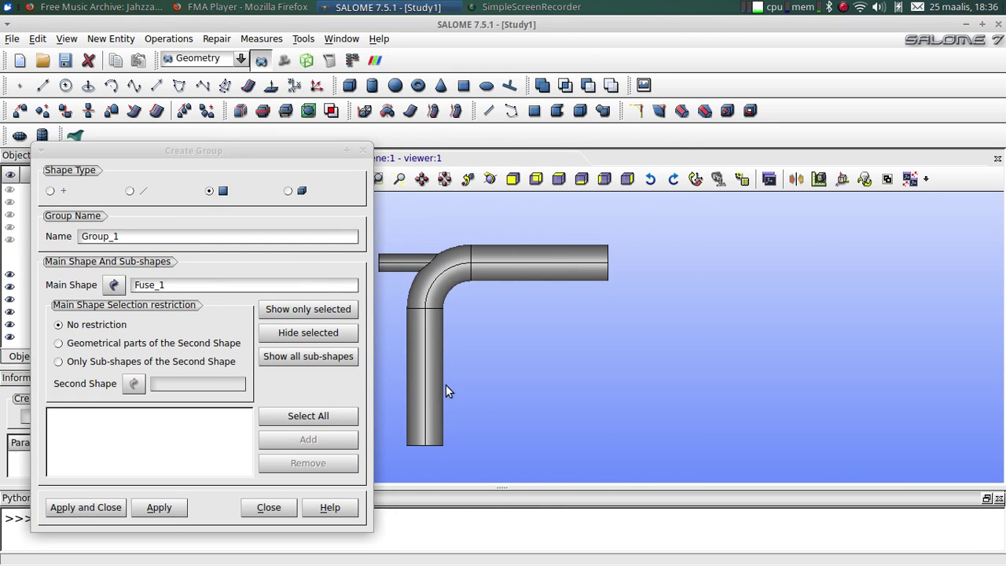
{"action": "left_click", "coordinate": [431, 314]}
{"action": "left_click", "coordinate": [424, 283], "text": "shift"}
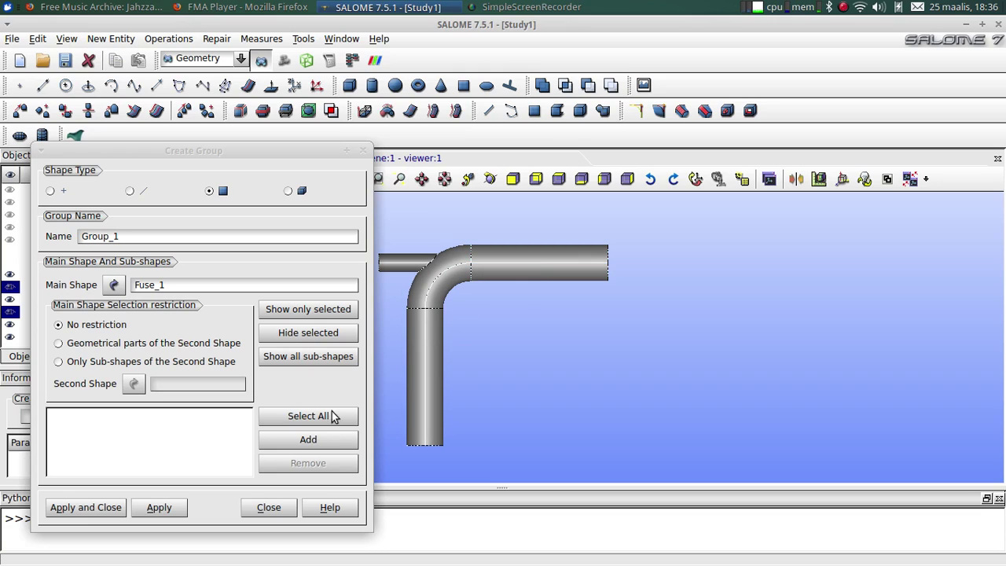
{"action": "left_click", "coordinate": [331, 440]}
{"action": "left_click", "coordinate": [118, 509]}
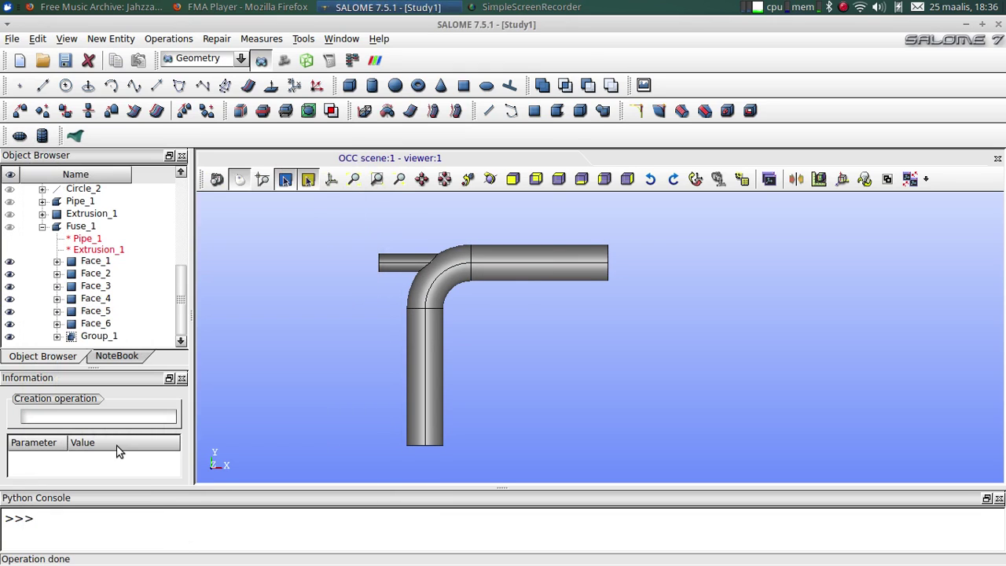
Hide all objects and display only the new face group, inspecting it from a slightly rotated view
{"action": "left_click", "coordinate": [67, 39]}
{"action": "left_click", "coordinate": [93, 188]}
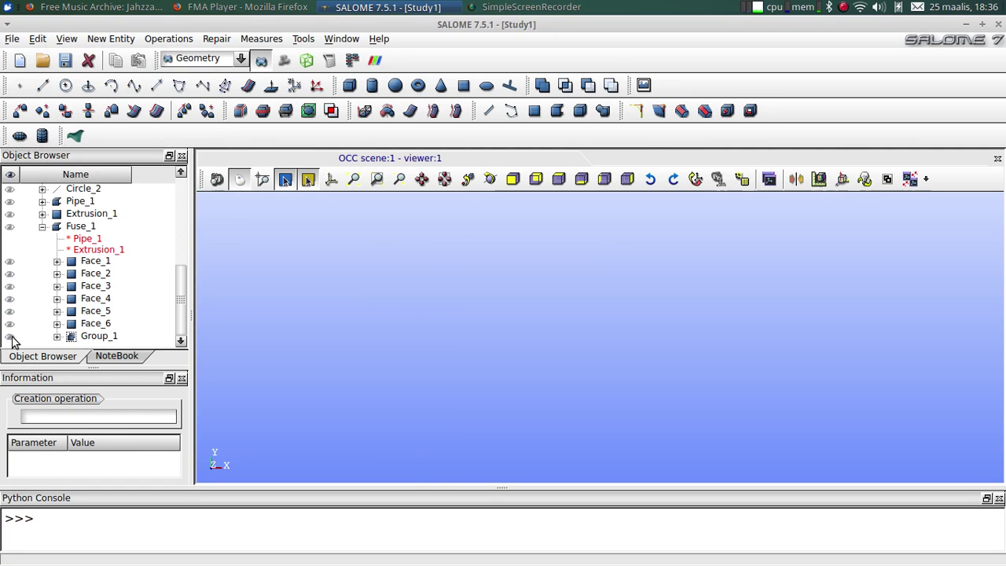
{"action": "left_click", "coordinate": [10, 336]}
{"action": "right_click_drag", "start_coordinate": [415, 364], "coordinate": [362, 348], "text": "ctrl"}
{"action": "left_click", "coordinate": [361, 354]}
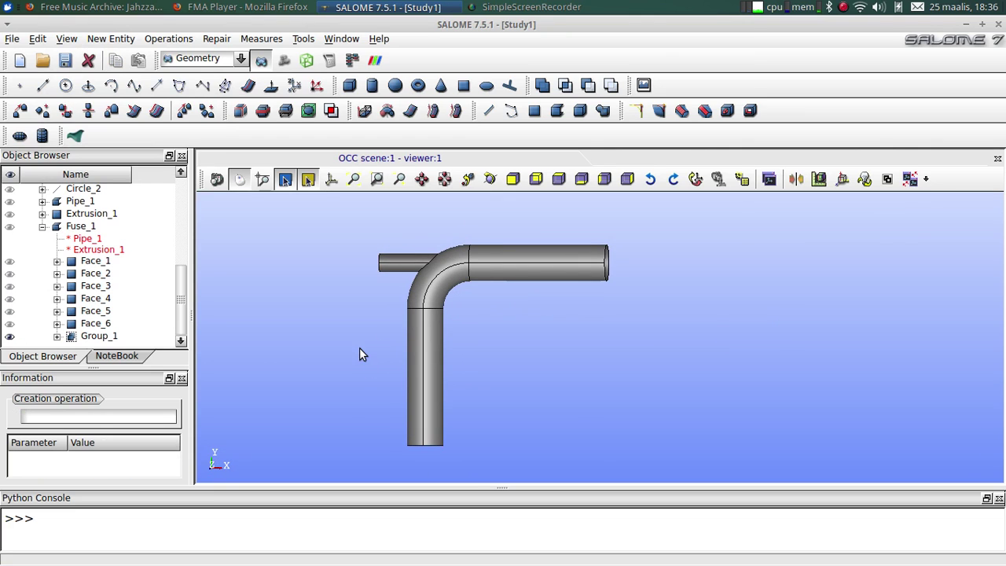
Begin dumping the study as a Python script and create a folder named compactGuiDemo inside the foam folder
{"action": "left_click", "coordinate": [12, 39]}
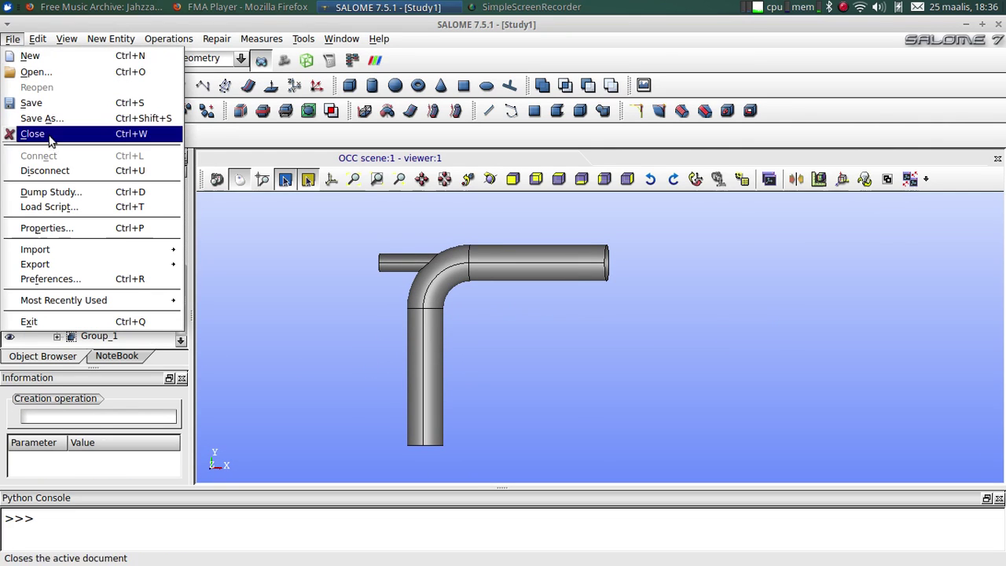
{"action": "left_click", "coordinate": [73, 194]}
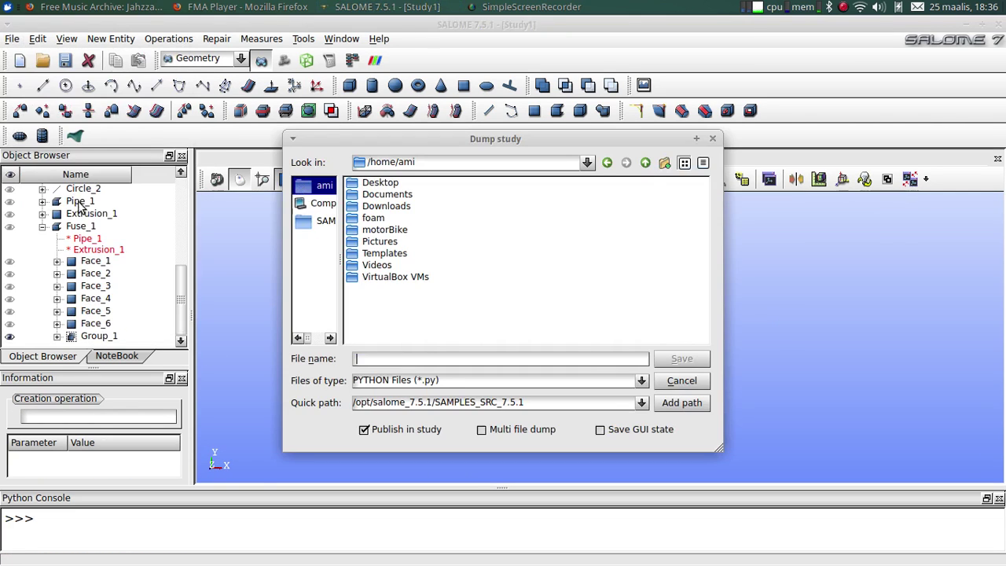
{"action": "double_click", "coordinate": [378, 218]}
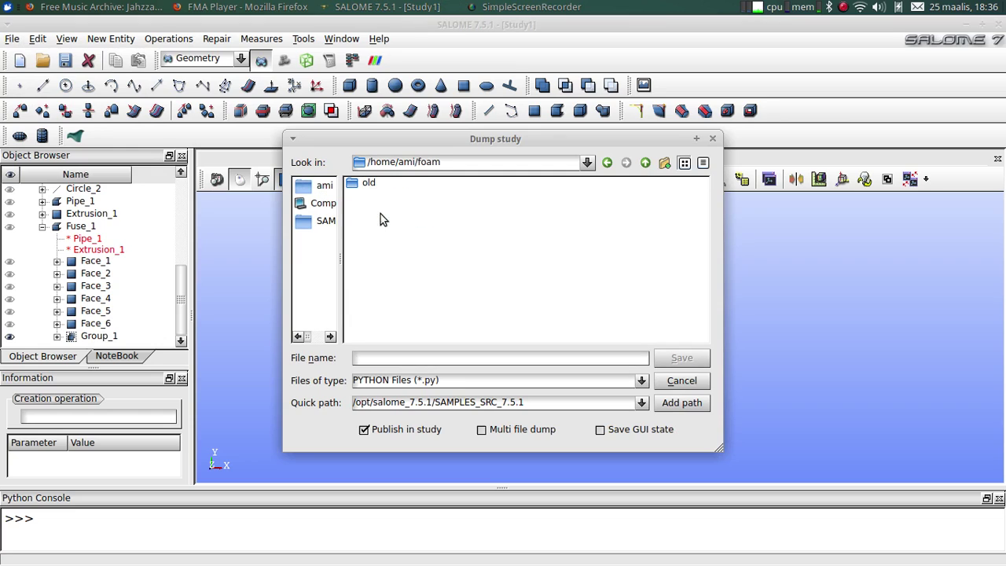
{"action": "left_click", "coordinate": [664, 162]}
{"action": "type", "text": "compa"}
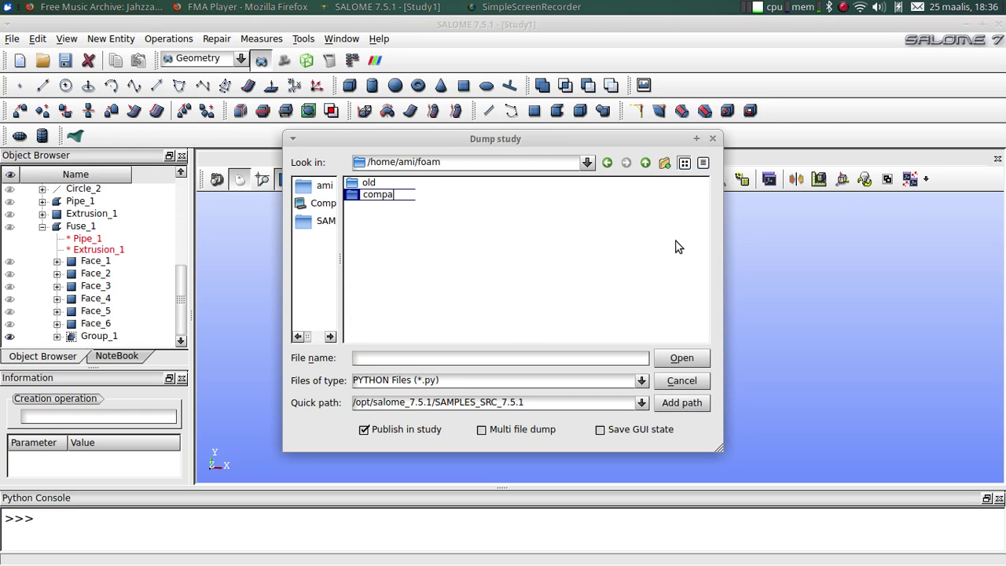
{"action": "type", "text": "ctGuiDemo"}
{"action": "key", "text": "Return"}
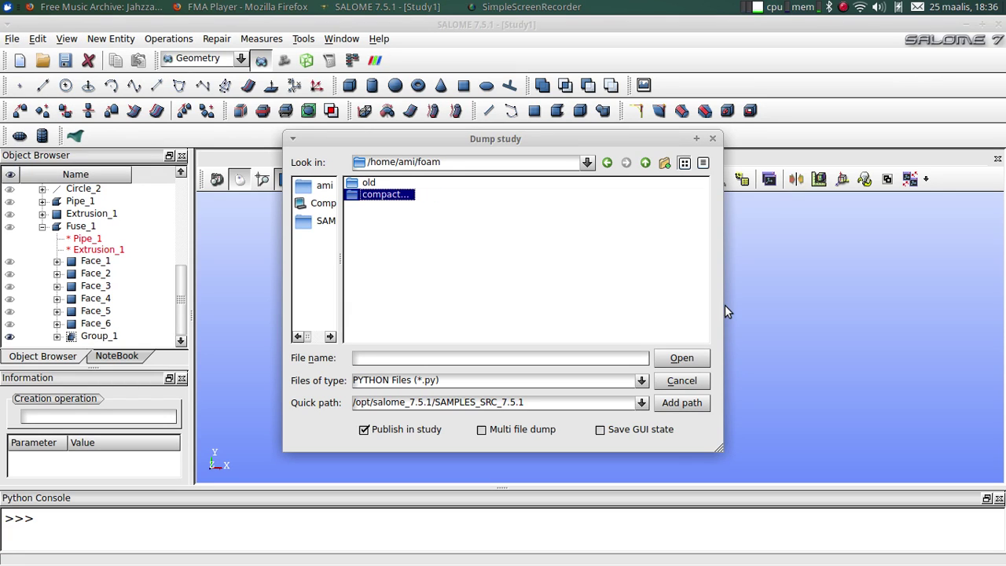
Save the study's Python script as dump in the compactGuiDemo folder
{"action": "double_click", "coordinate": [377, 194]}
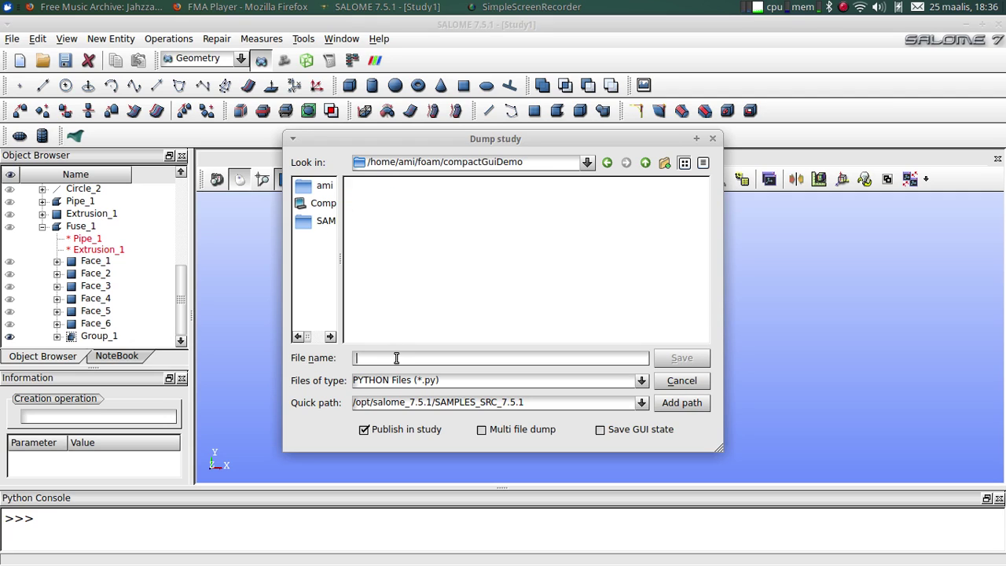
{"action": "type", "text": "dump"}
{"action": "left_click", "coordinate": [660, 359]}
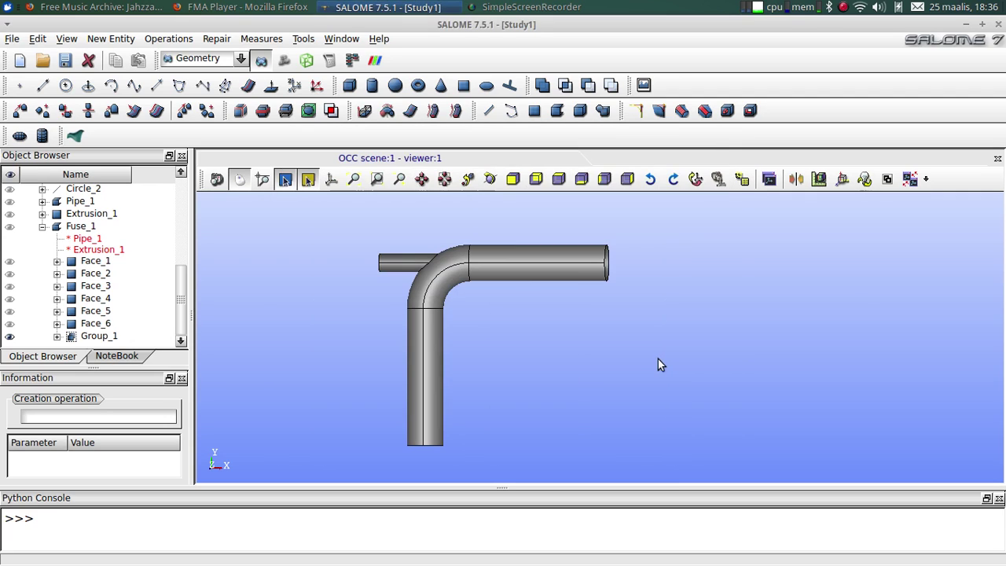
Export the outer face group Group_1 as an ASCII STL file named wall in the compactGuiDemo folder
{"action": "left_click", "coordinate": [124, 337]}
{"action": "left_click", "coordinate": [12, 38]}
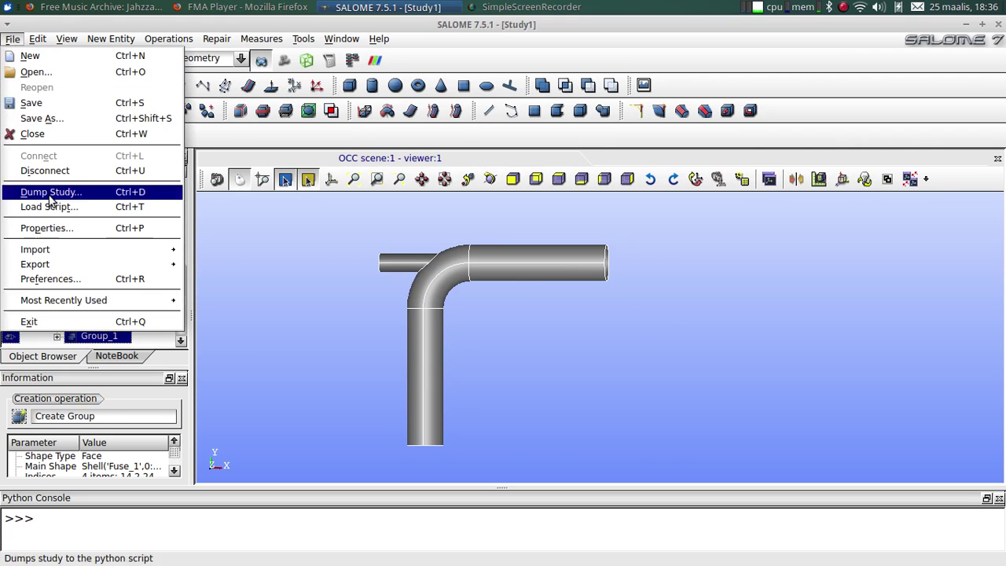
{"action": "mouse_move", "coordinate": [63, 265]}
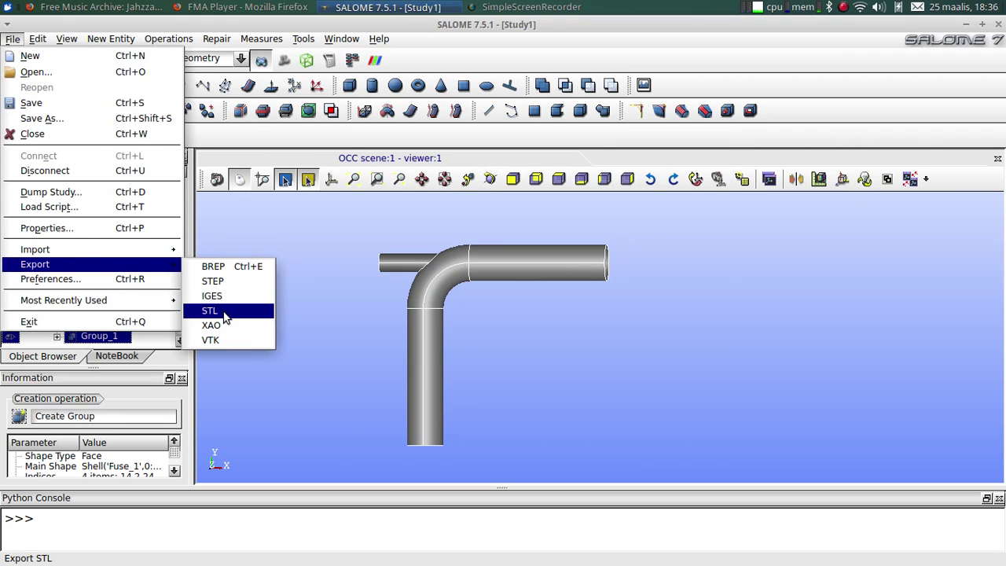
{"action": "left_click", "coordinate": [209, 310]}
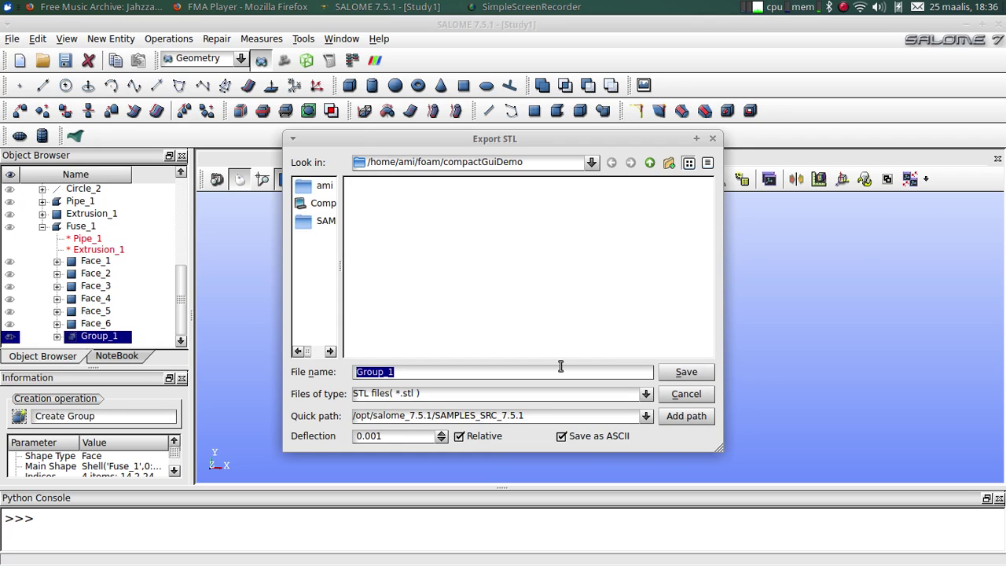
{"action": "type", "text": "wall"}
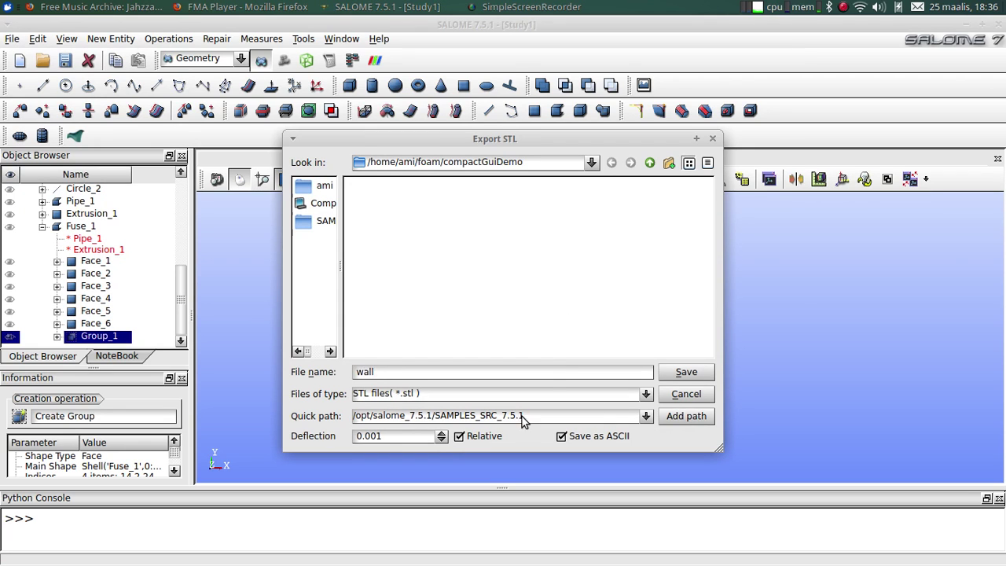
{"action": "left_click", "coordinate": [666, 372]}
Launch HELYX-OS from the system's CFD applications
{"action": "left_click", "coordinate": [4, 6]}
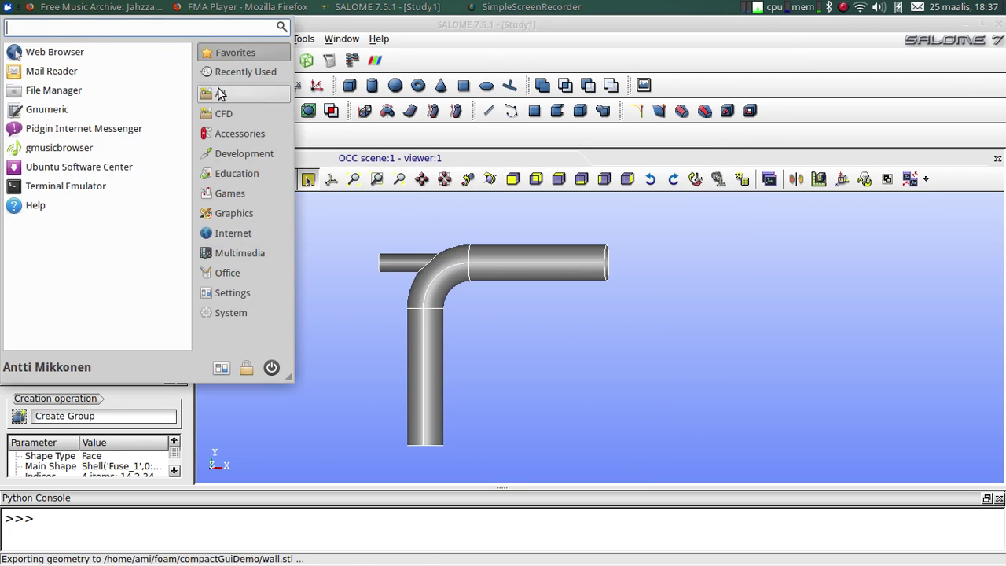
{"action": "left_click", "coordinate": [253, 117]}
{"action": "left_click", "coordinate": [35, 72]}
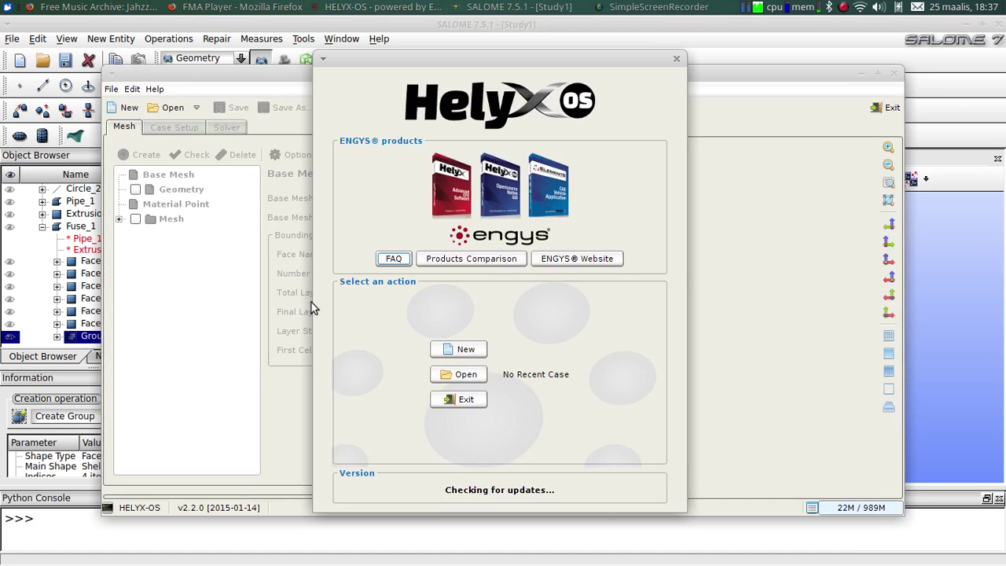
Start a new case and set its parent folder to foam/compactGuiDemo
{"action": "left_click", "coordinate": [440, 348]}
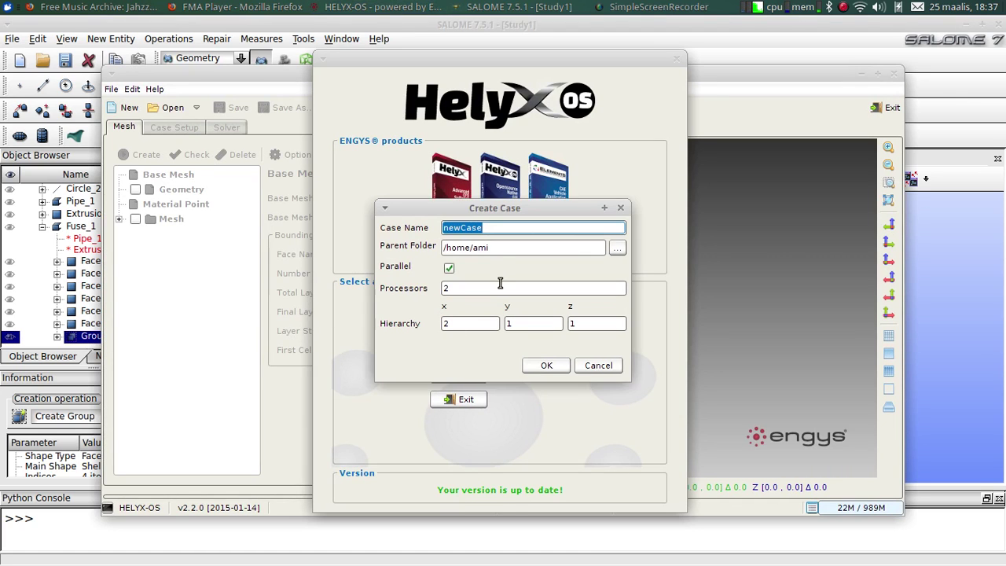
{"action": "left_click", "coordinate": [616, 248]}
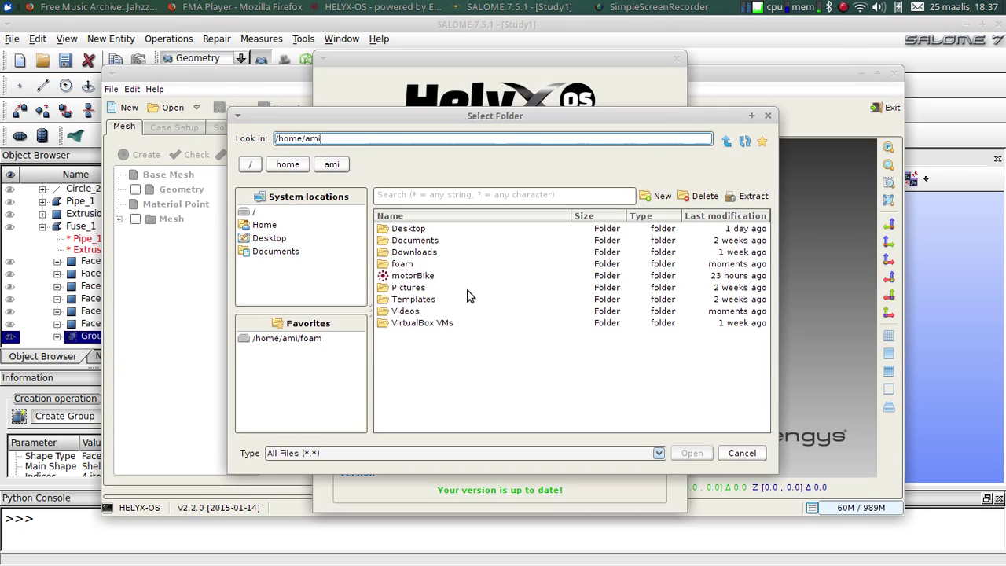
{"action": "left_click", "coordinate": [408, 267]}
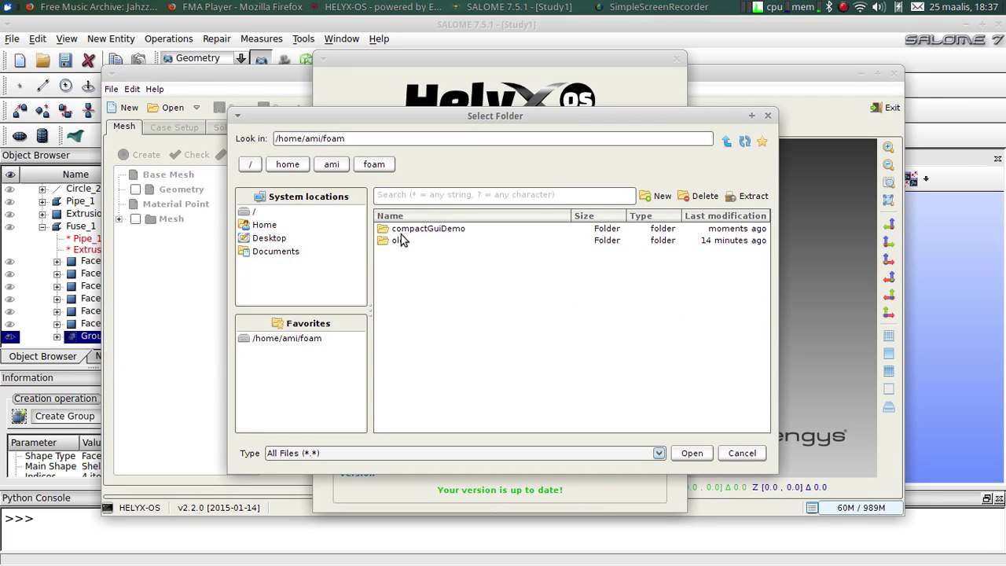
{"action": "double_click", "coordinate": [428, 228]}
{"action": "left_click", "coordinate": [693, 452]}
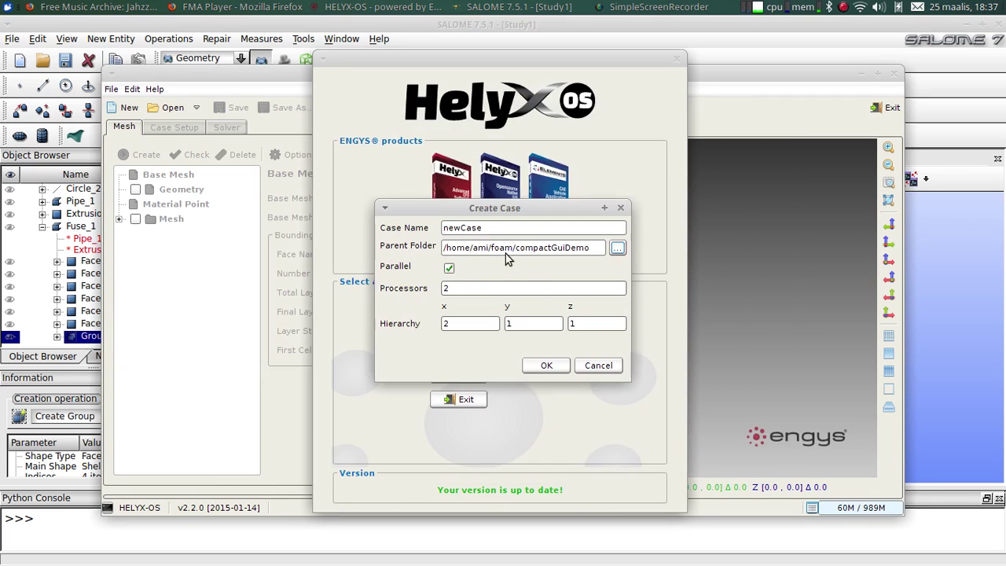
Name the case compactGui, create it with two parallel processors, and maximize the program window
{"action": "double_click", "coordinate": [515, 228]}
{"action": "type", "text": "com"}
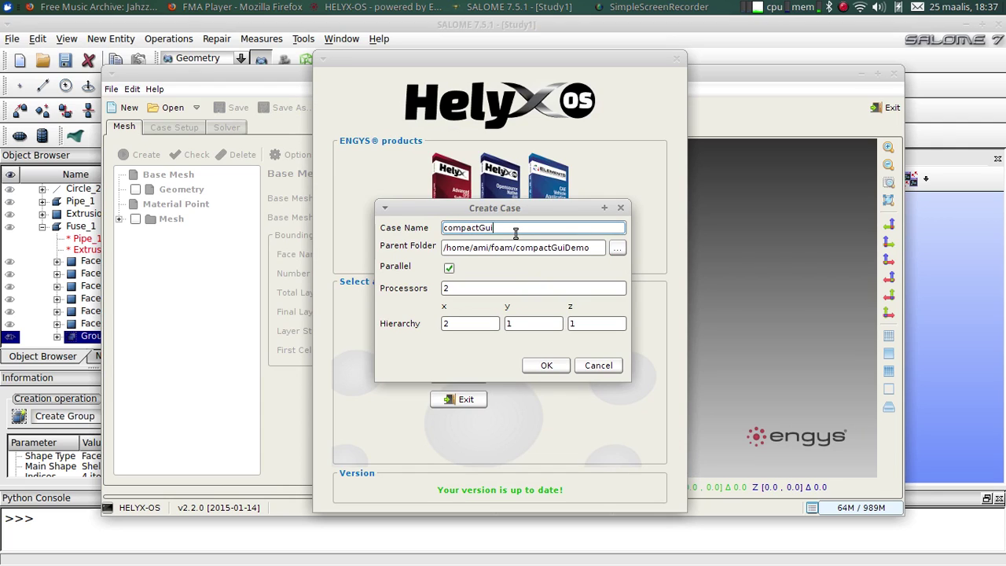
{"action": "type", "text": "pactGui"}
{"action": "left_click", "coordinate": [535, 366]}
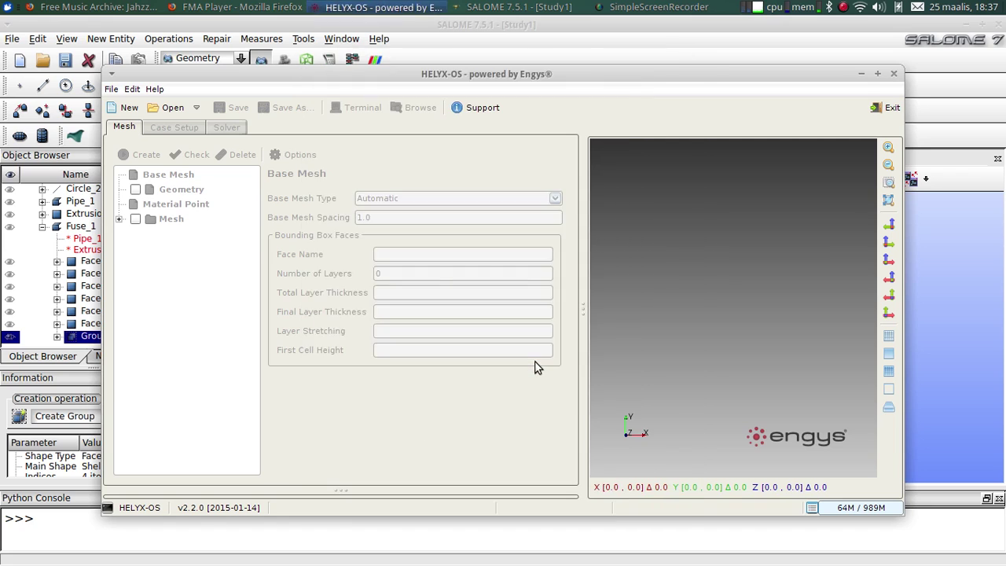
{"action": "double_click", "coordinate": [508, 76]}
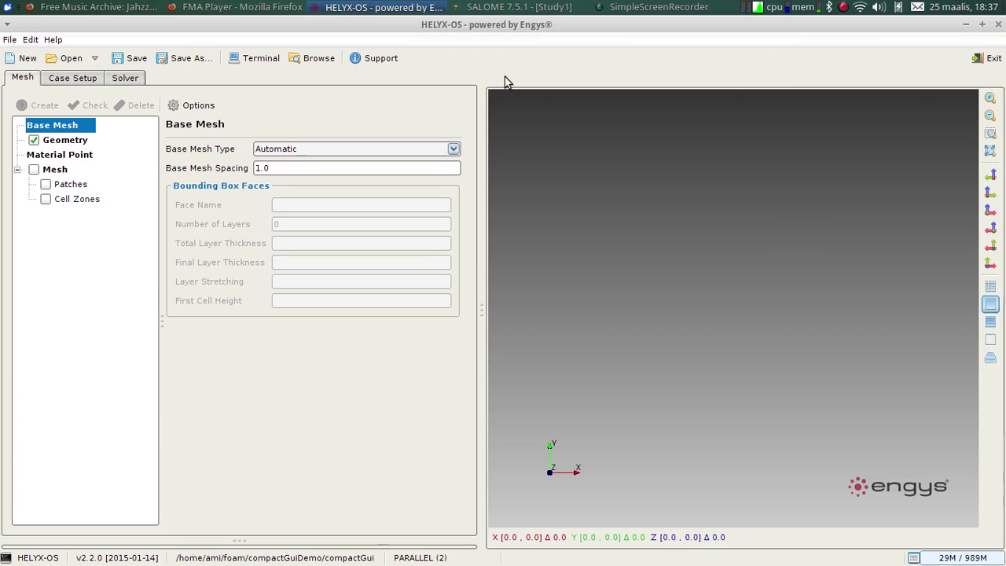
Import the wall STL file from the compactGuiDemo folder as the case geometry and inspect it from a rotated view
{"action": "left_click", "coordinate": [65, 140]}
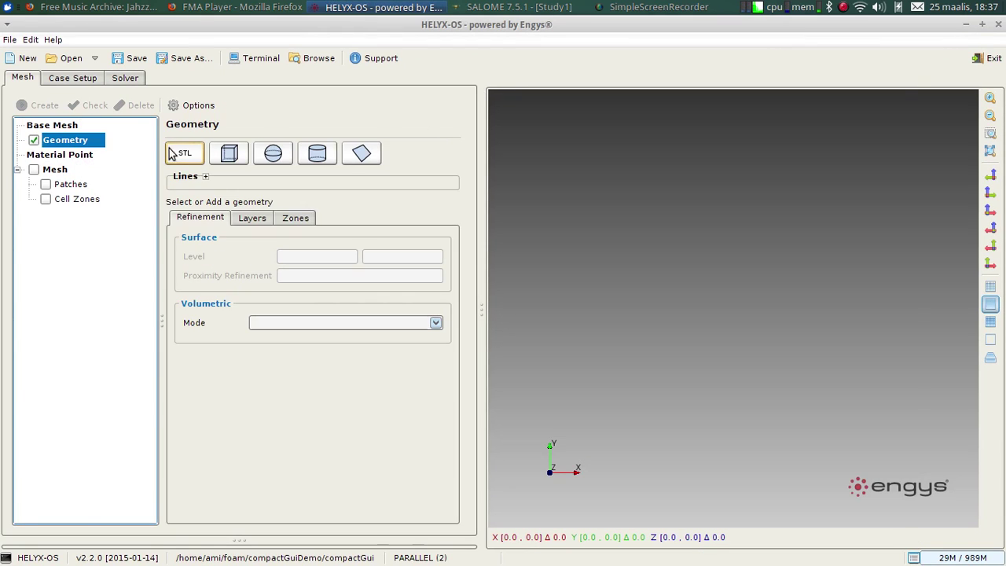
{"action": "left_click", "coordinate": [187, 152]}
{"action": "double_click", "coordinate": [275, 221]}
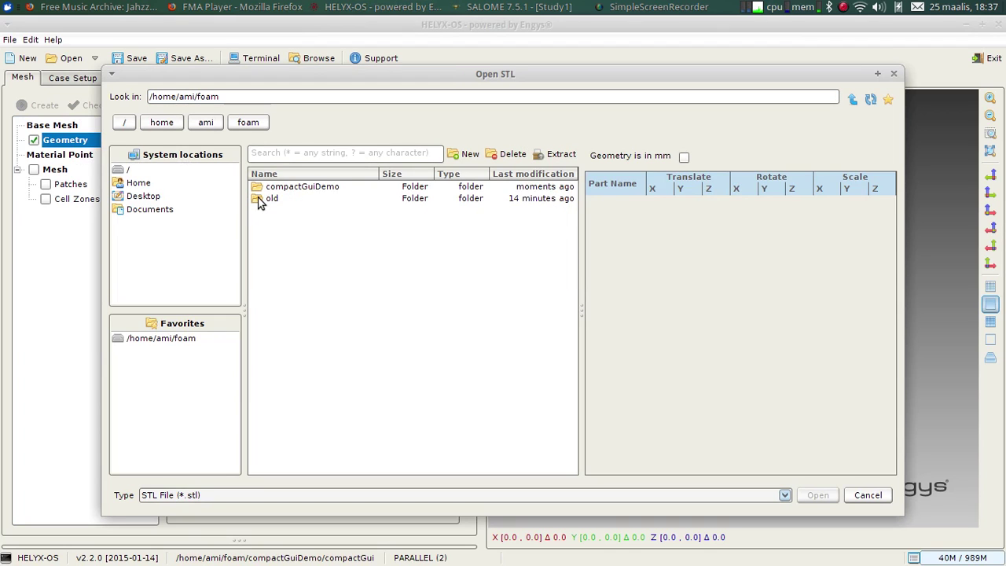
{"action": "left_click", "coordinate": [267, 198]}
{"action": "double_click", "coordinate": [263, 186]}
{"action": "double_click", "coordinate": [264, 198]}
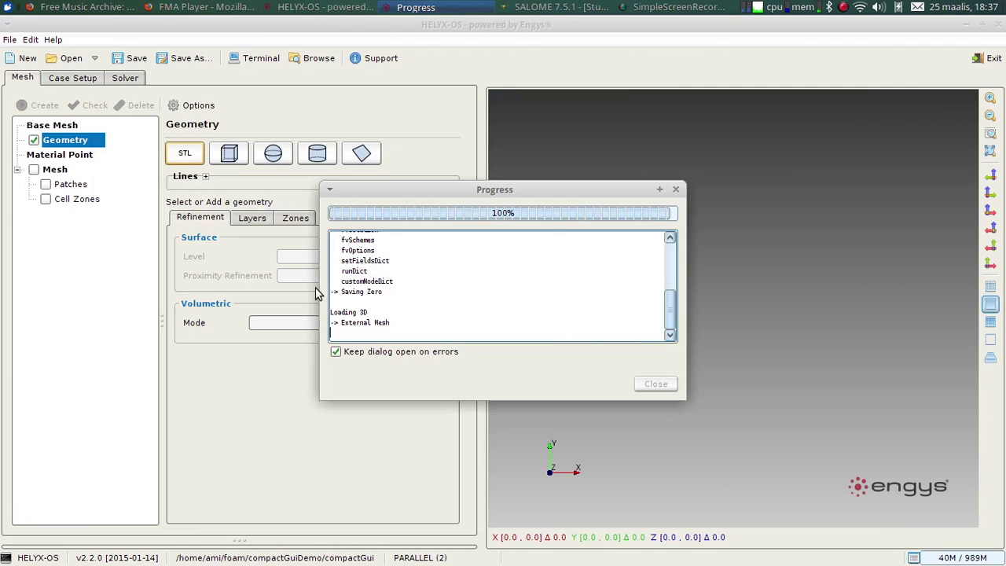
{"action": "left_click_drag", "start_coordinate": [611, 343], "coordinate": [710, 348]}
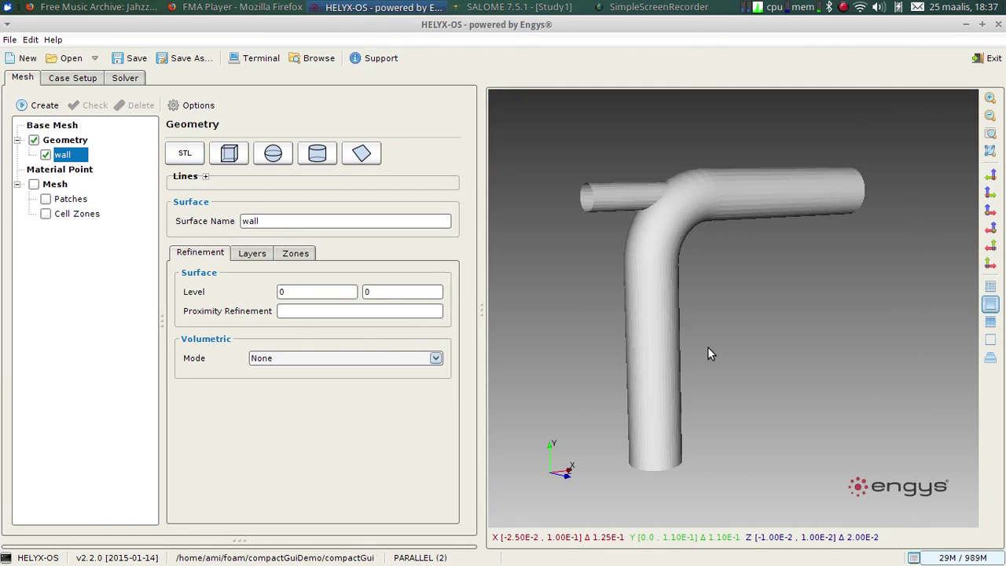
Change the base mesh type to User Defined and set its minimum corner to -0.025, 0, 0
{"action": "left_click", "coordinate": [62, 125]}
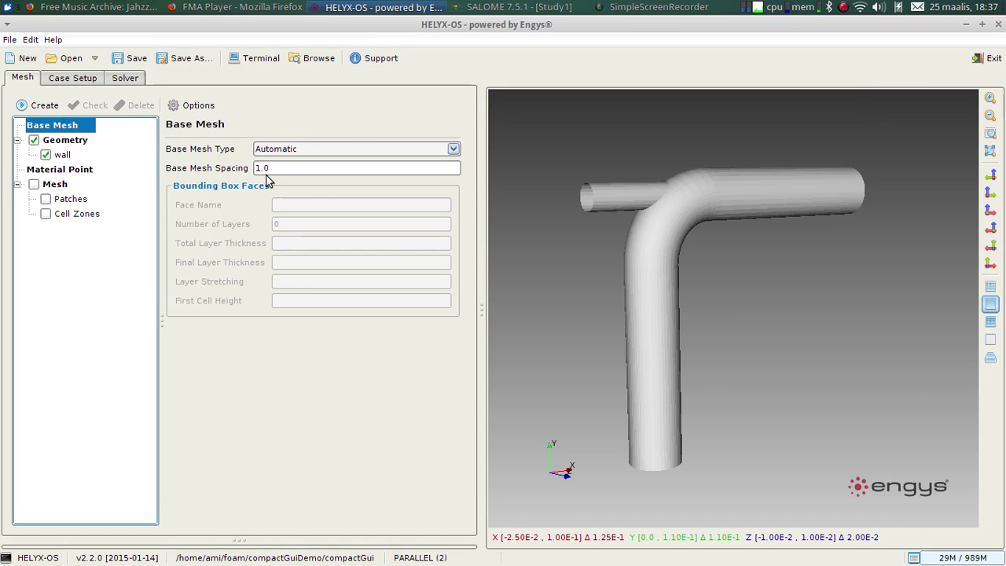
{"action": "left_click", "coordinate": [268, 151]}
{"action": "left_click", "coordinate": [280, 173]}
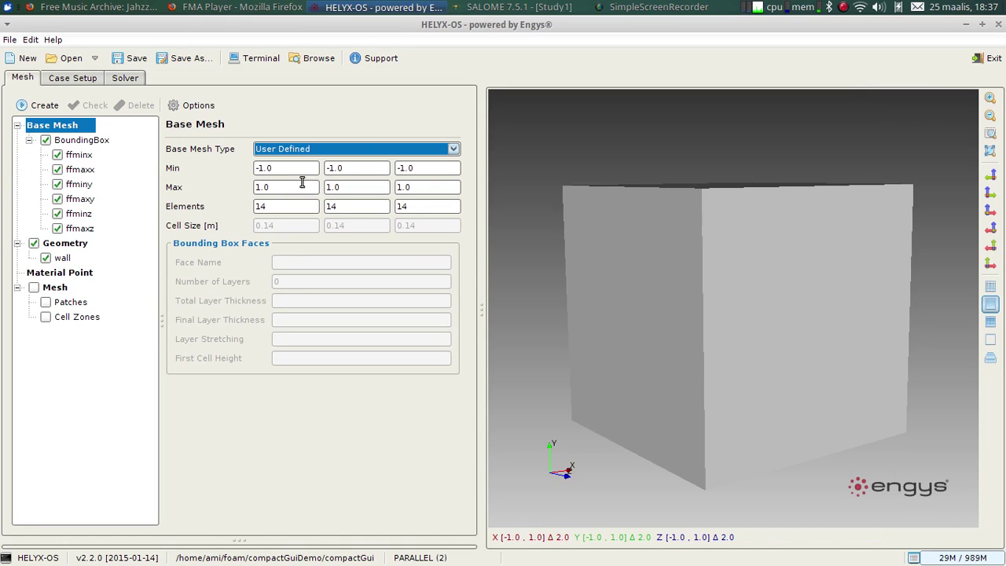
{"action": "double_click", "coordinate": [297, 170]}
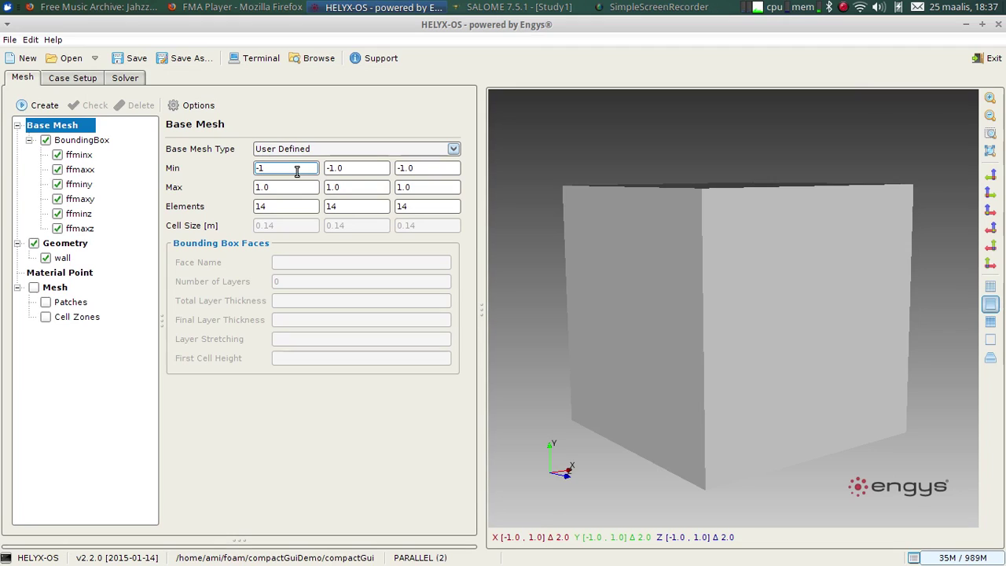
{"action": "key", "text": "BackSpace"}
{"action": "type", "text": "-0.025"}
{"action": "key", "text": "Tab"}
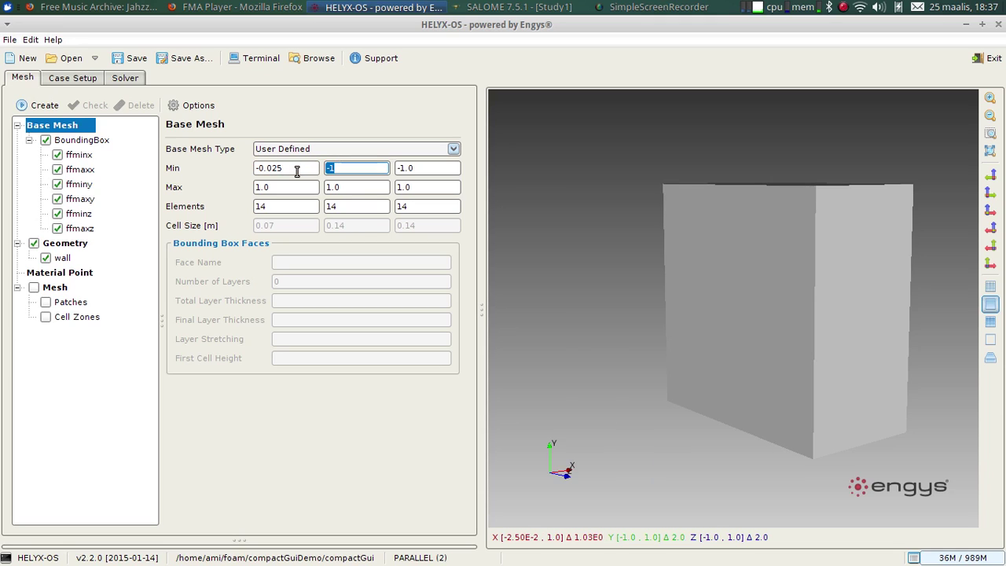
{"action": "type", "text": "0"}
{"action": "key", "text": "Tab"}
{"action": "type", "text": "0"}
{"action": "key", "text": "Tab"}
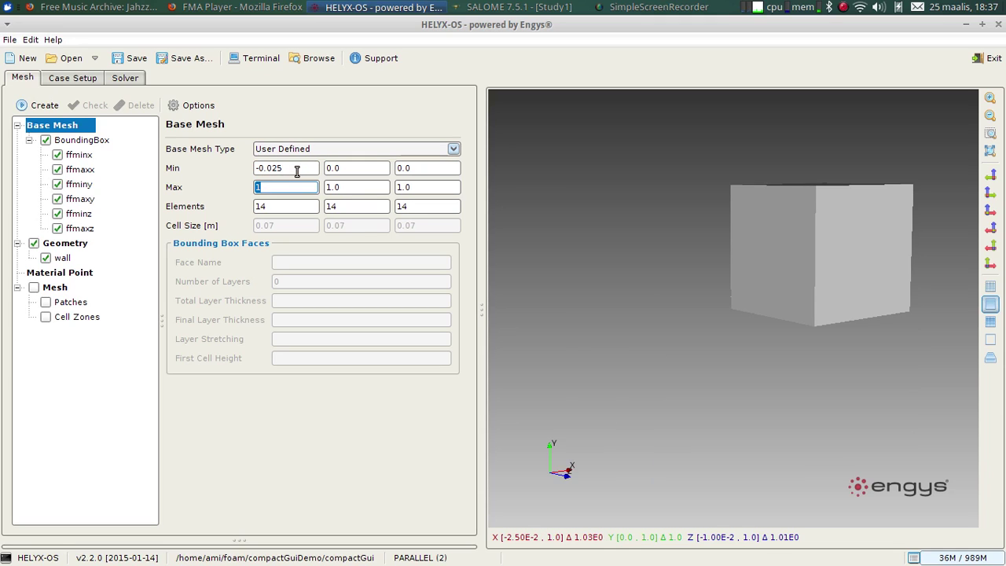
Set the base mesh's maximum corner to 0.1, 0.11, 0.01
{"action": "type", "text": "0.1"}
{"action": "key", "text": "Tab"}
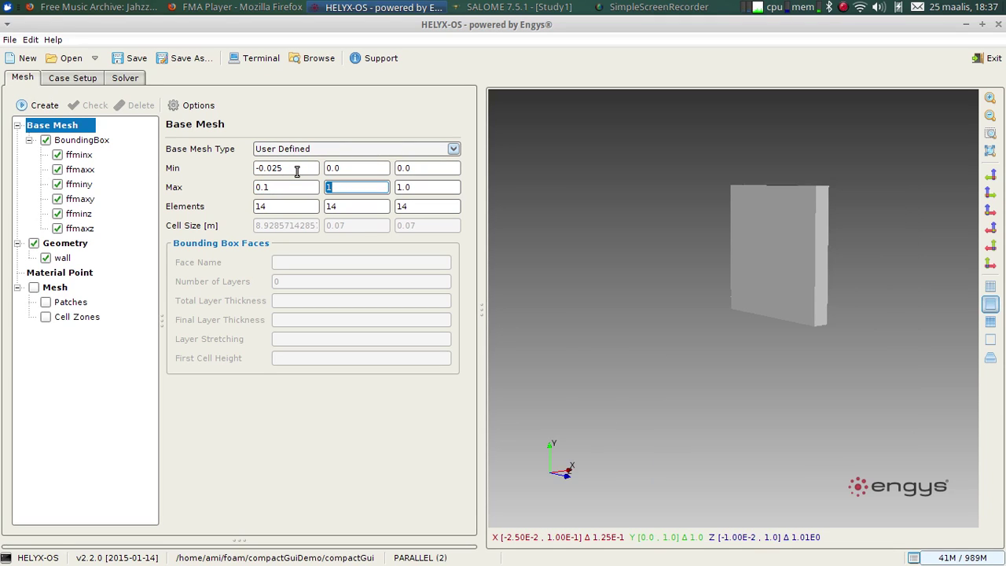
{"action": "type", "text": "0.11"}
{"action": "key", "text": "Tab"}
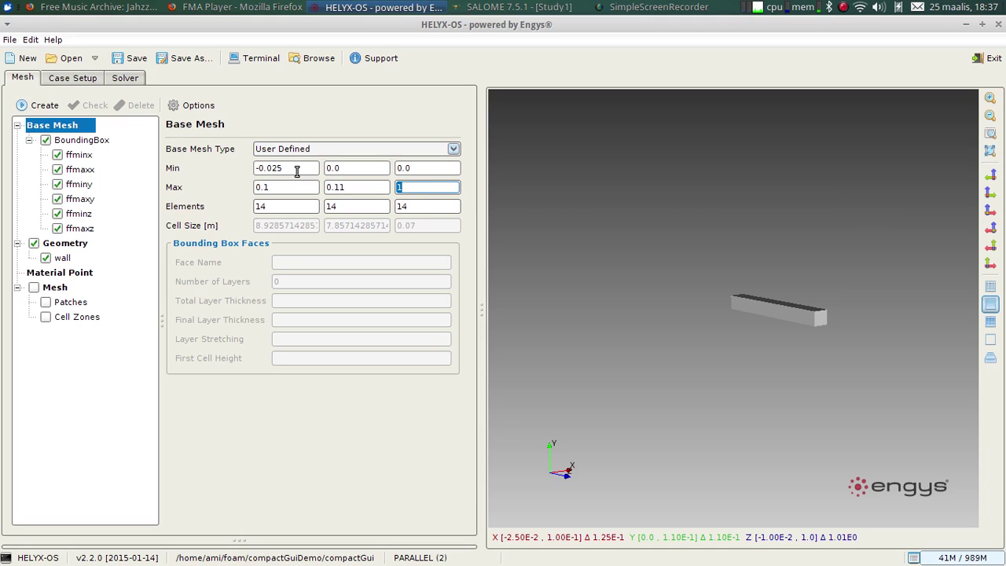
{"action": "type", "text": "0.01"}
{"action": "key", "text": "Tab"}
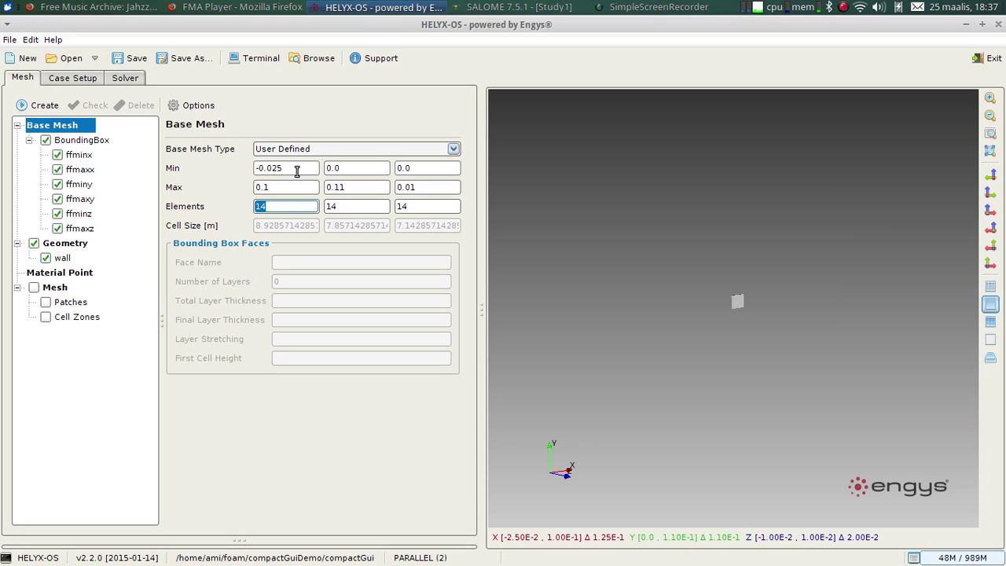
Set the base mesh elements to 50, 44 and 4 in x, y and z, and display the model as wireframe
{"action": "type", "text": "50"}
{"action": "key", "text": "Tab"}
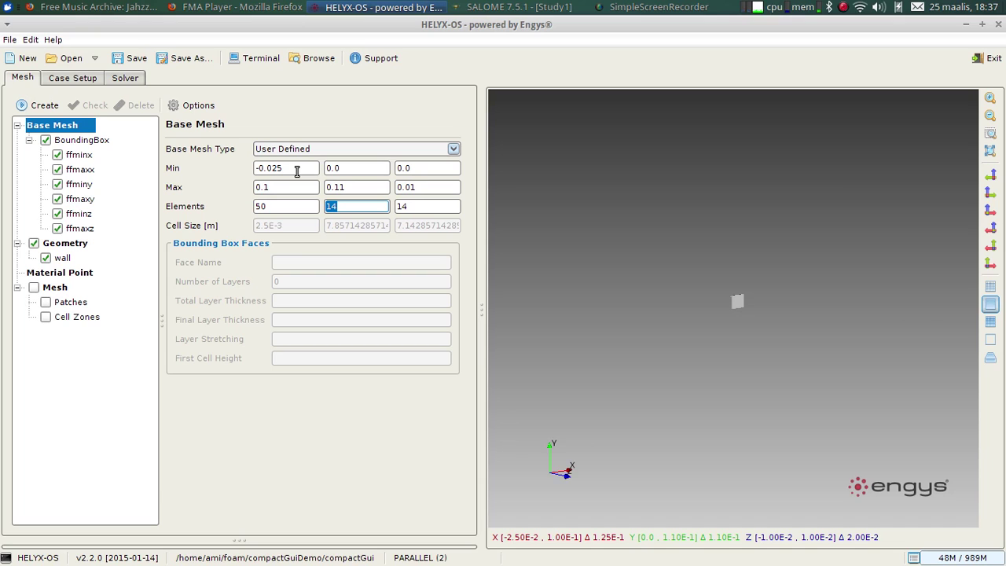
{"action": "type", "text": "44"}
{"action": "key", "text": "Tab"}
{"action": "type", "text": "4"}
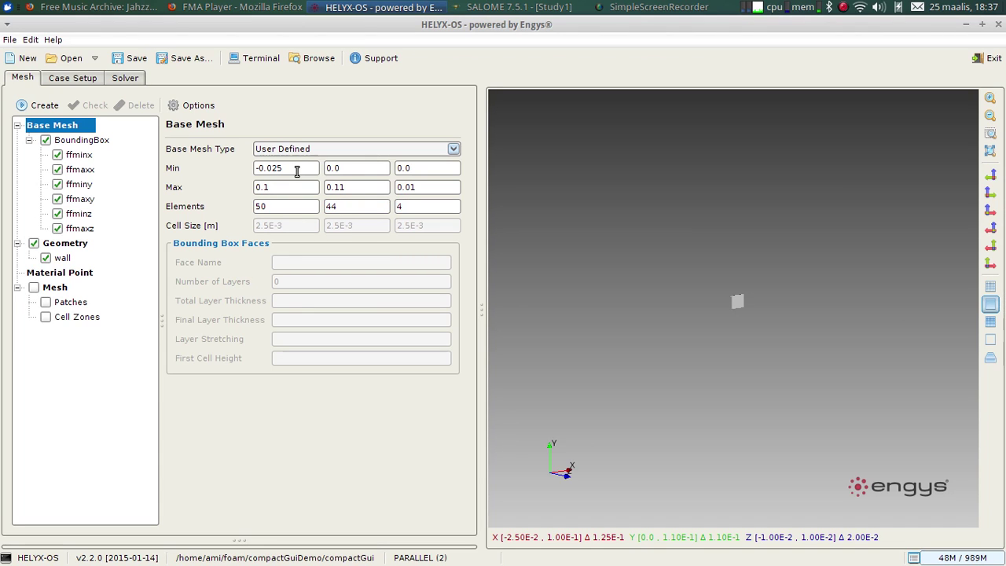
{"action": "left_click", "coordinate": [989, 287]}
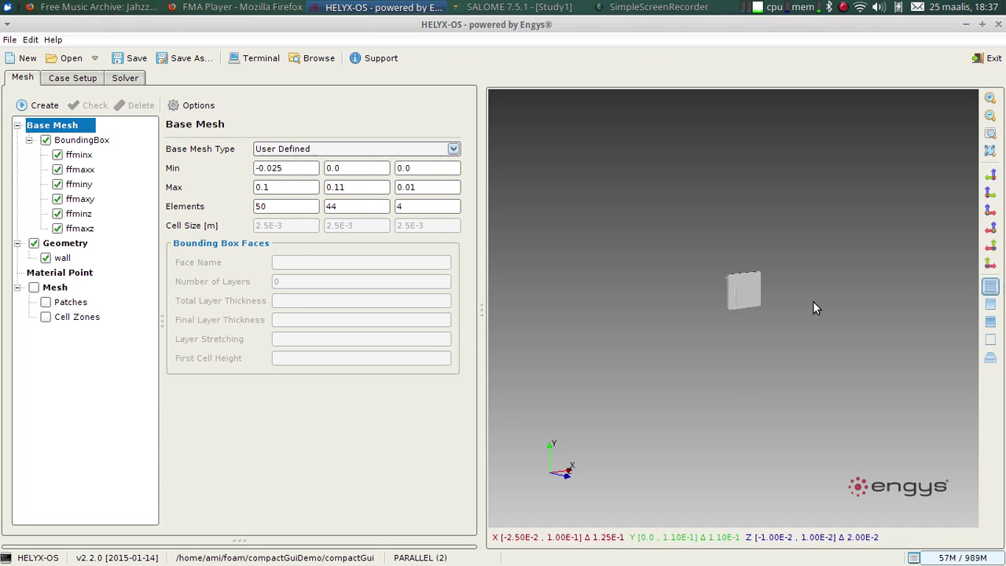
Rename the base mesh's minimum-x boundary face to inletFast and its maximum-x face to outlet
{"action": "left_click_drag", "start_coordinate": [819, 248], "coordinate": [807, 318]}
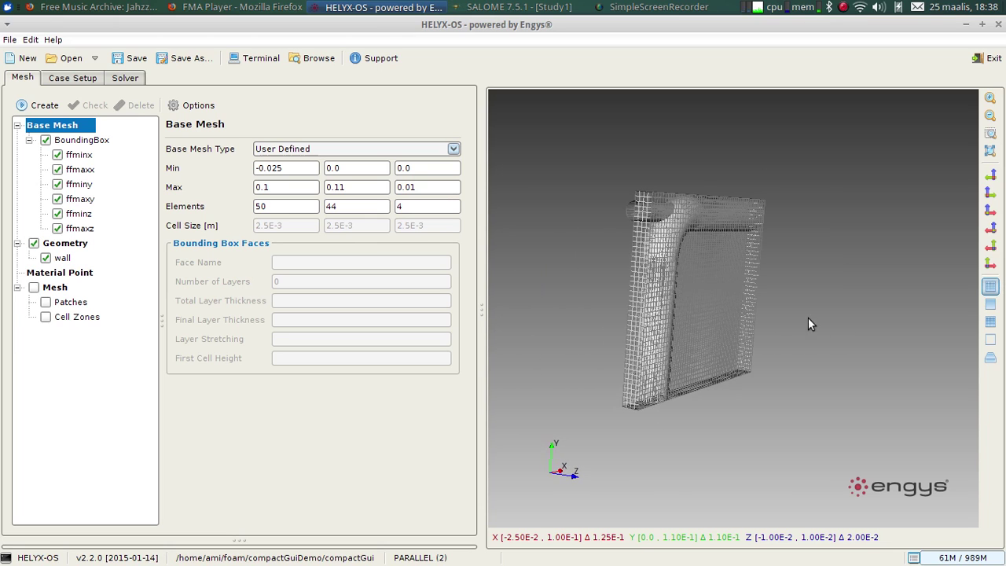
{"action": "left_click", "coordinate": [80, 154]}
{"action": "double_click", "coordinate": [353, 265]}
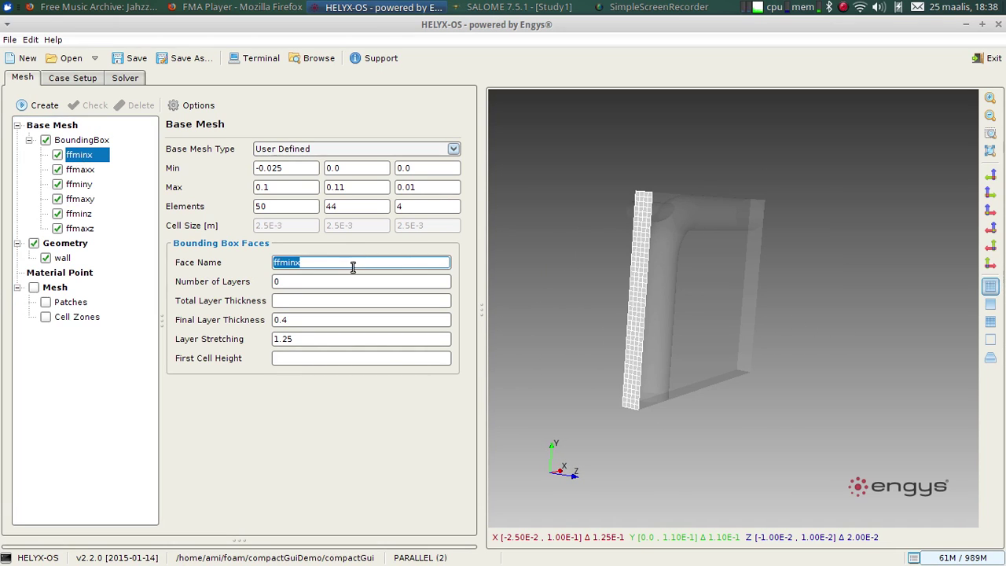
{"action": "type", "text": "inletFast"}
{"action": "left_click", "coordinate": [86, 170]}
{"action": "double_click", "coordinate": [316, 263]}
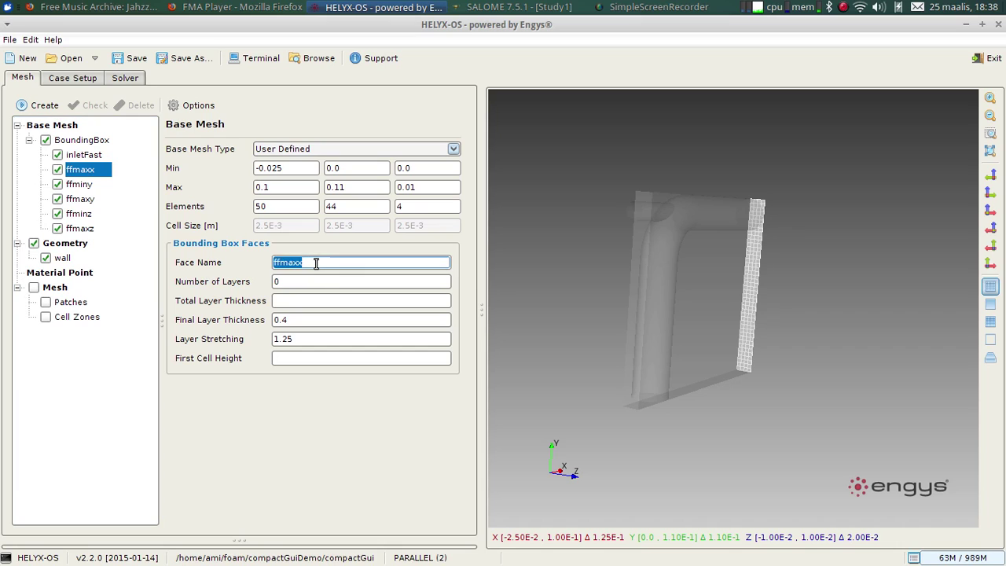
{"action": "type", "text": "outlet"}
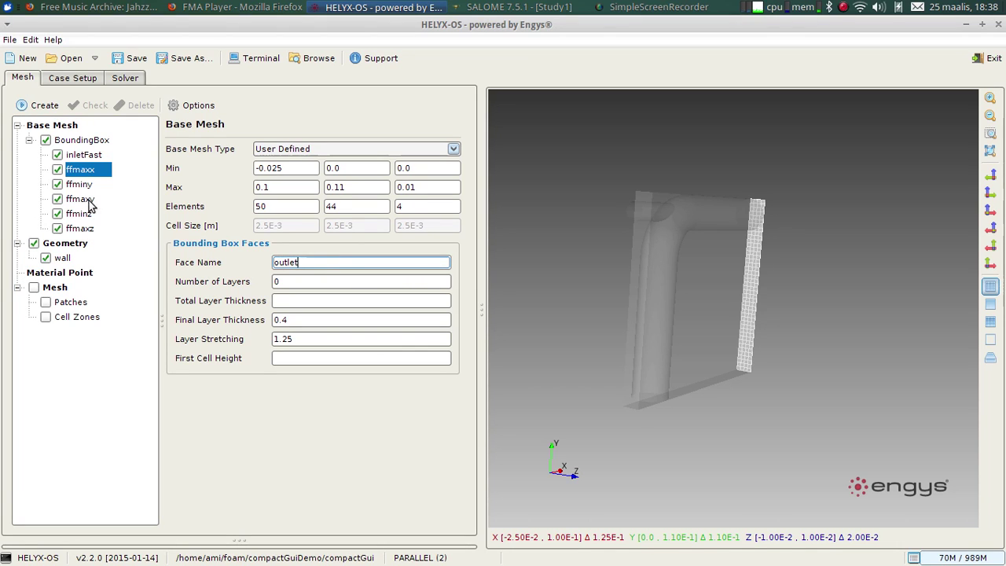
Rename the bounding box's minimum-y face to inletSlow and its minimum-z face to symmetry
{"action": "left_click", "coordinate": [82, 185]}
{"action": "double_click", "coordinate": [299, 263]}
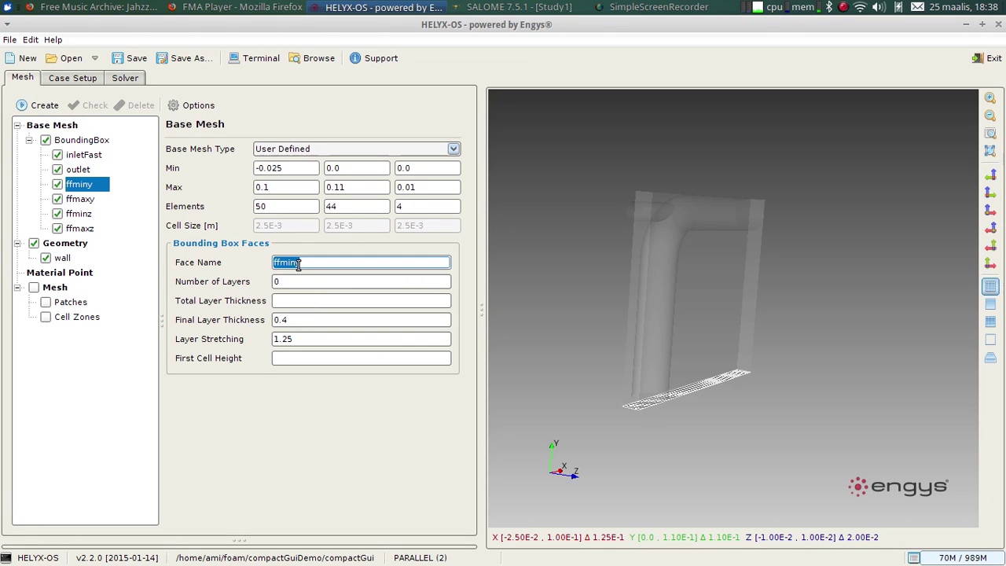
{"action": "type", "text": "inlke"}
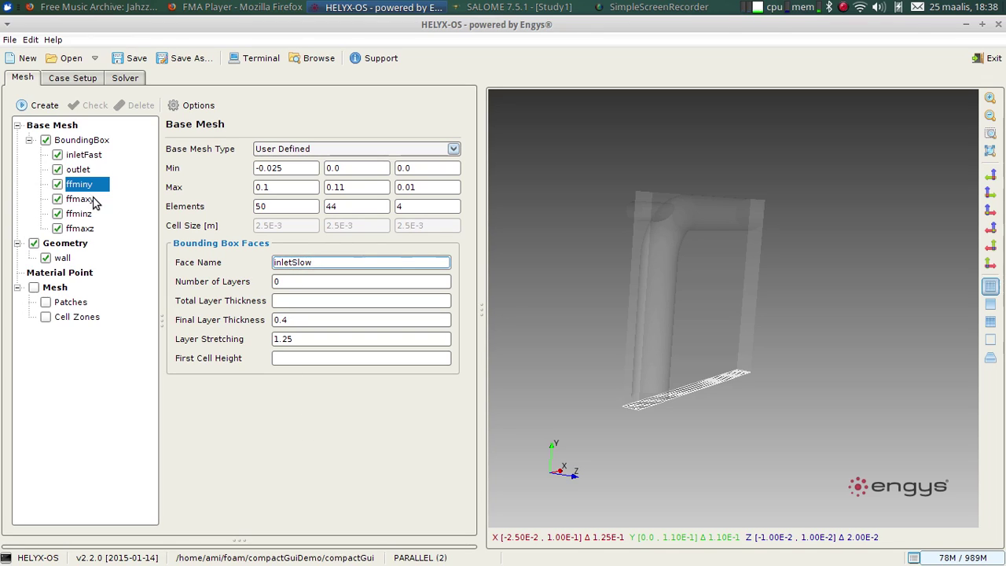
{"action": "left_click", "coordinate": [94, 201]}
{"action": "left_click", "coordinate": [80, 213]}
{"action": "left_click_drag", "start_coordinate": [667, 322], "coordinate": [586, 300]}
{"action": "double_click", "coordinate": [370, 263]}
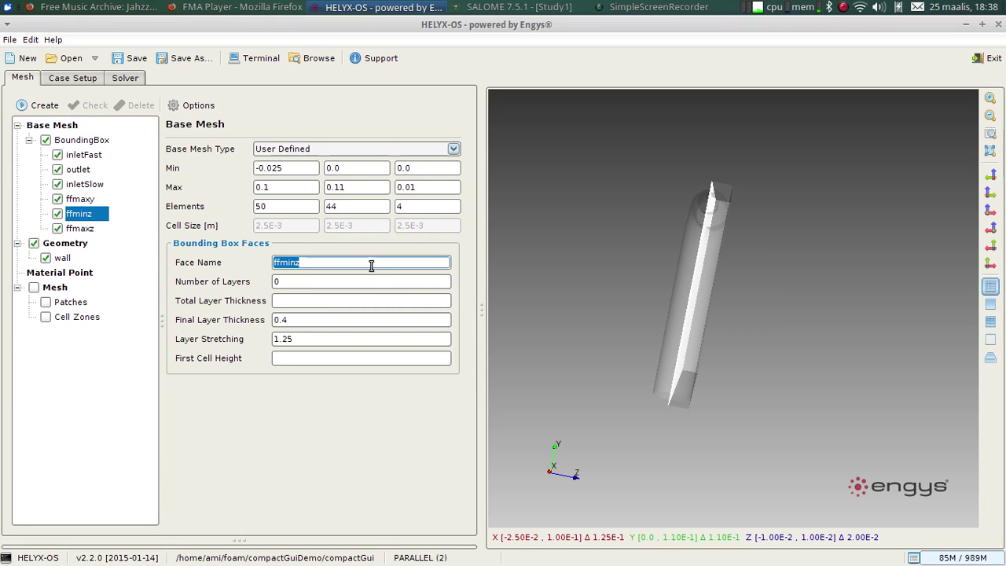
{"action": "type", "text": "symmetry"}
Set the wall geometry's surface refinement levels to 1 and 2
{"action": "left_click", "coordinate": [56, 244]}
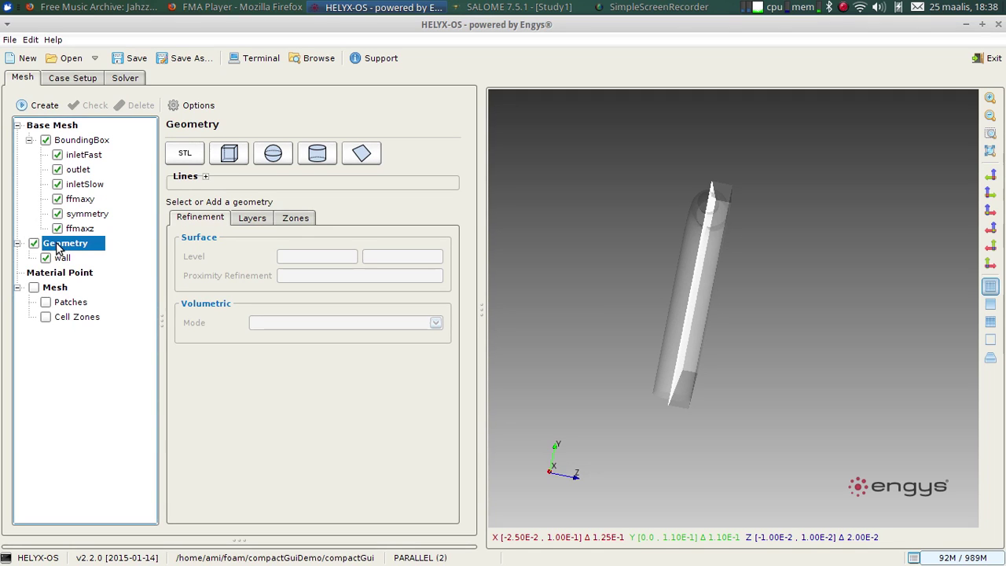
{"action": "left_click", "coordinate": [77, 257]}
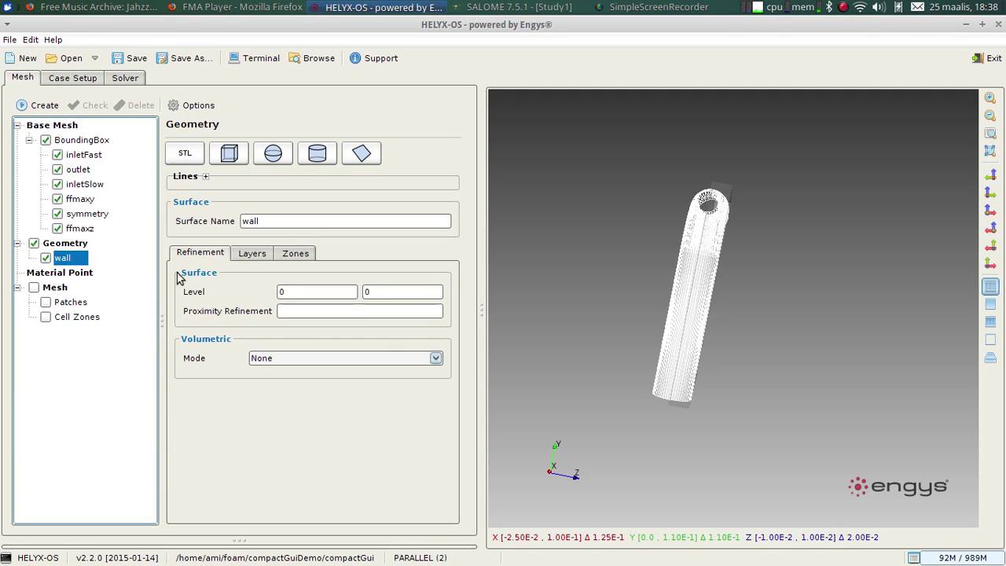
{"action": "left_click", "coordinate": [296, 291]}
{"action": "type", "text": "1"}
{"action": "key", "text": "Tab"}
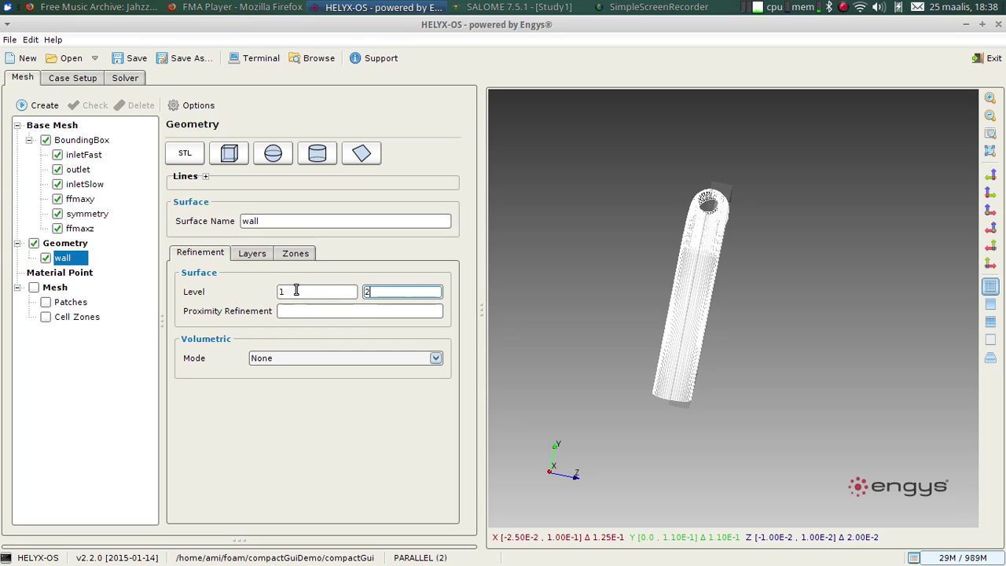
{"action": "left_click", "coordinate": [62, 244]}
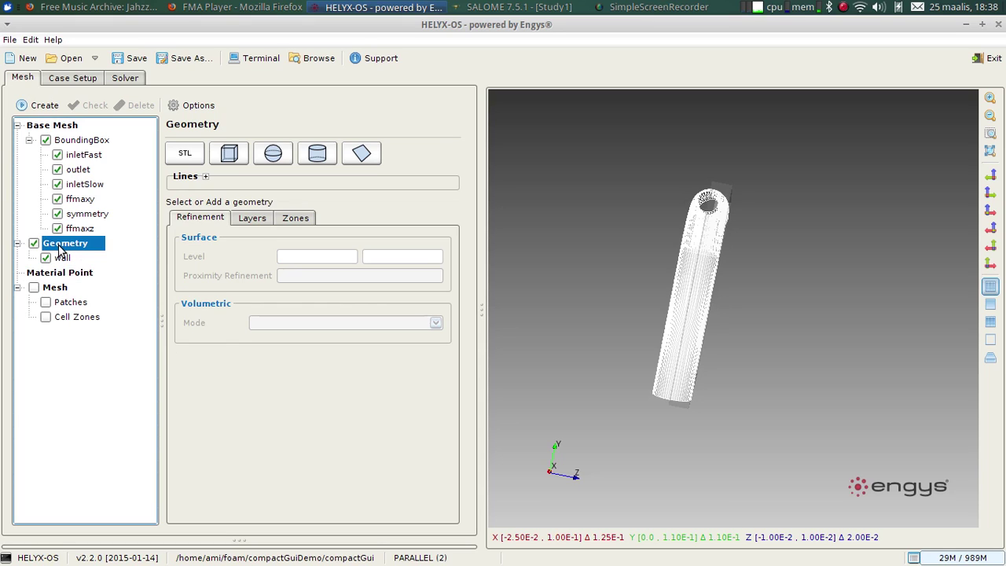
Set the wall geometry's number of layers to 5
{"action": "left_click", "coordinate": [62, 258]}
{"action": "left_click", "coordinate": [252, 253]}
{"action": "left_click", "coordinate": [284, 273]}
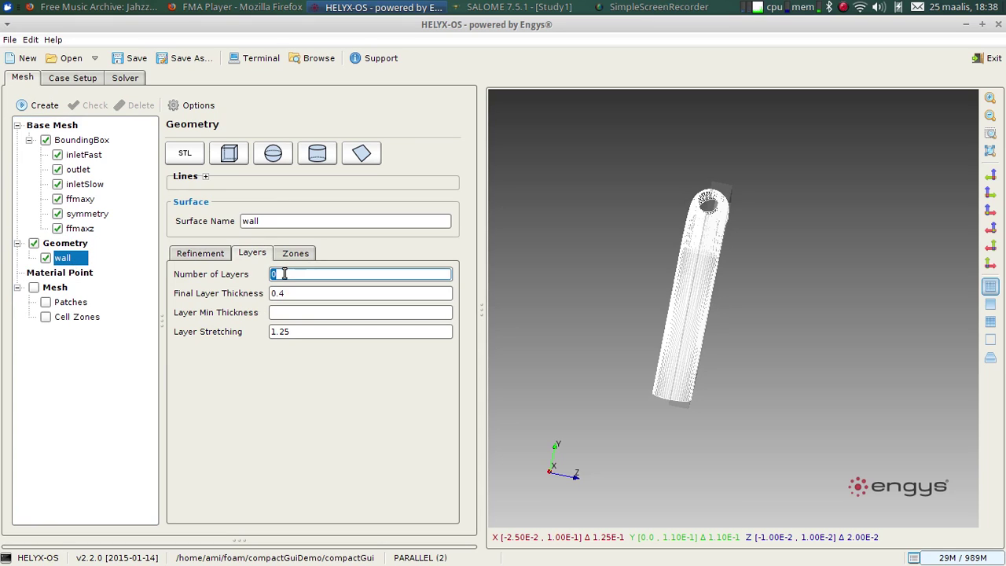
{"action": "type", "text": "5"}
{"action": "key", "text": "Tab"}
Add a cylinder to the geometry and set its radius to 0.015
{"action": "left_click", "coordinate": [84, 248]}
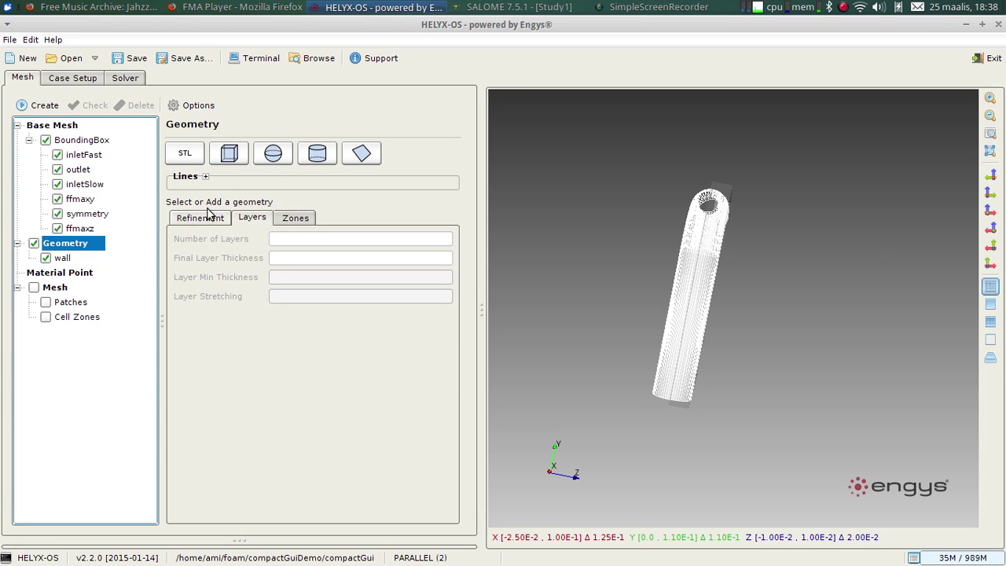
{"action": "left_click", "coordinate": [317, 155]}
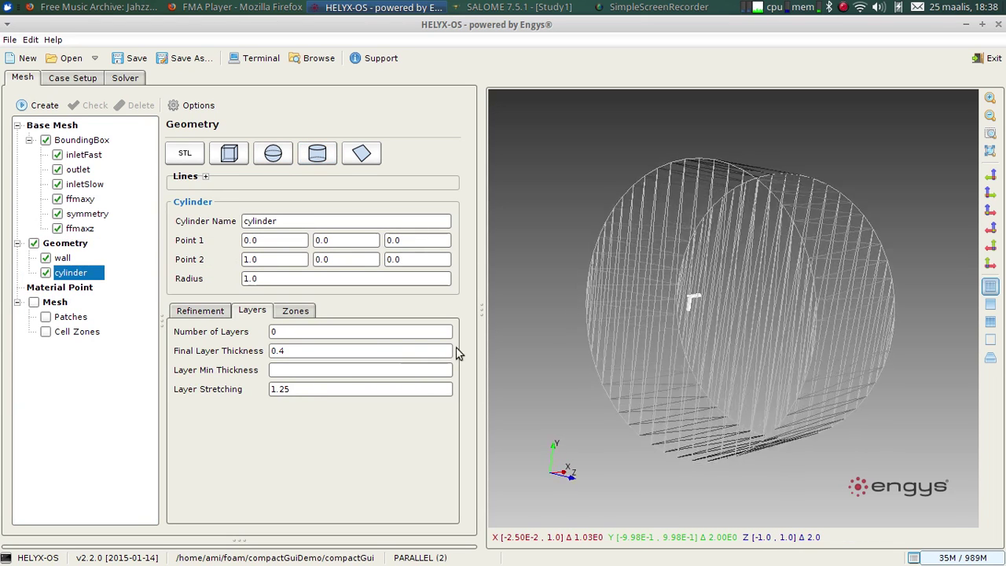
{"action": "double_click", "coordinate": [298, 278]}
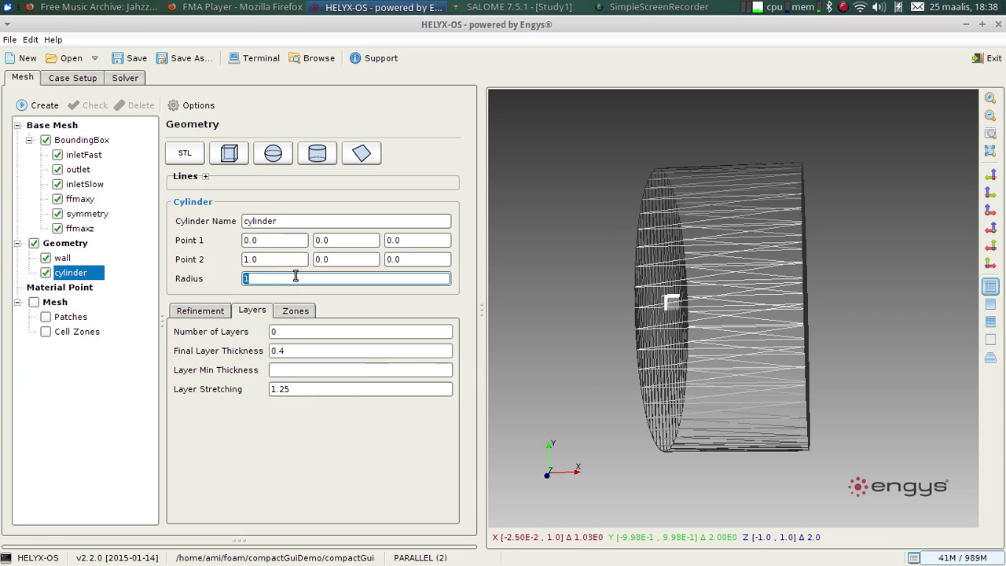
{"action": "type", "text": "0.015"}
{"action": "key", "text": "Return"}
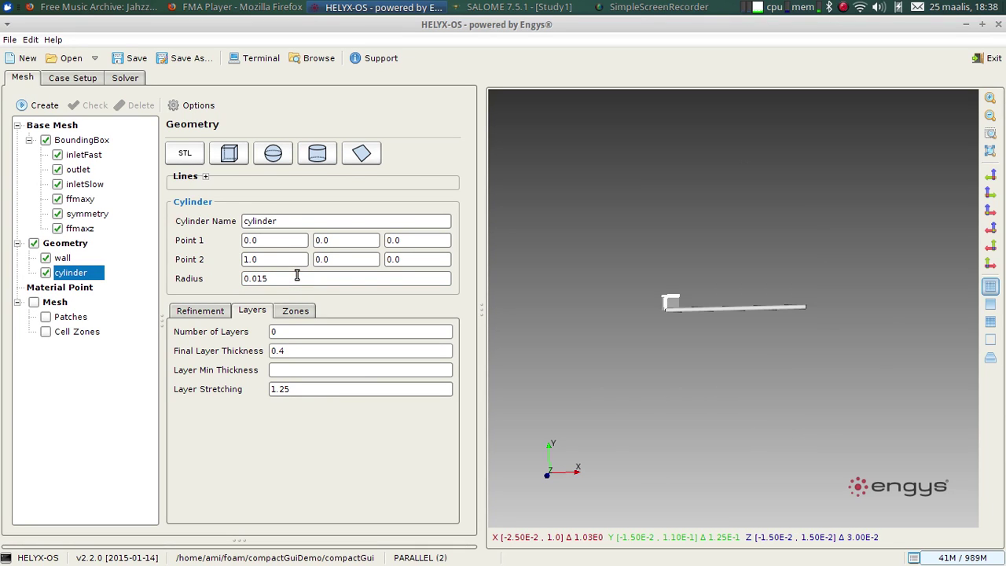
Set the cylinder's Point 1 to x -0.025 and y 0.1
{"action": "double_click", "coordinate": [286, 239]}
{"action": "type", "text": "-0.025"}
{"action": "key", "text": "Tab"}
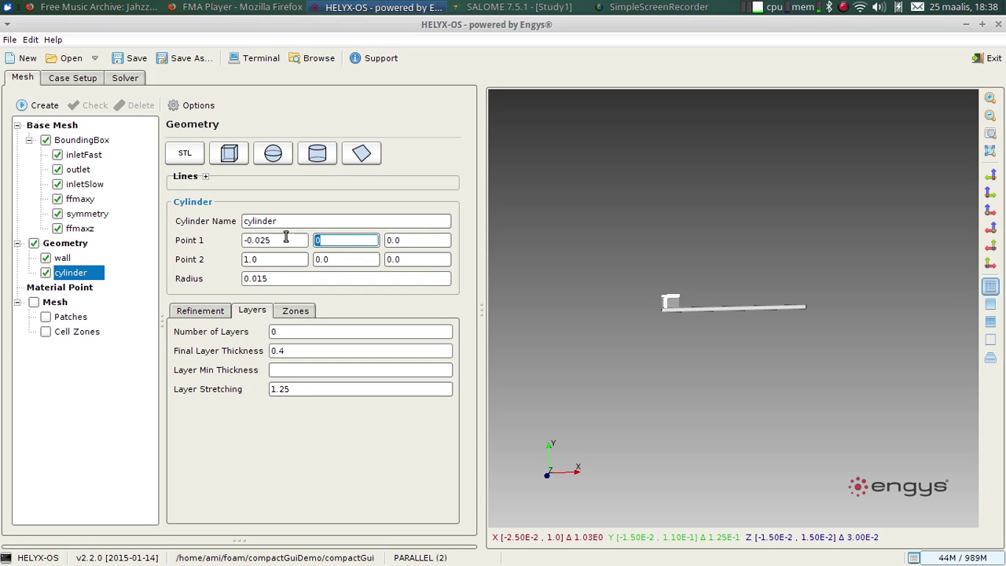
{"action": "type", "text": "0.1"}
{"action": "key", "text": "Tab"}
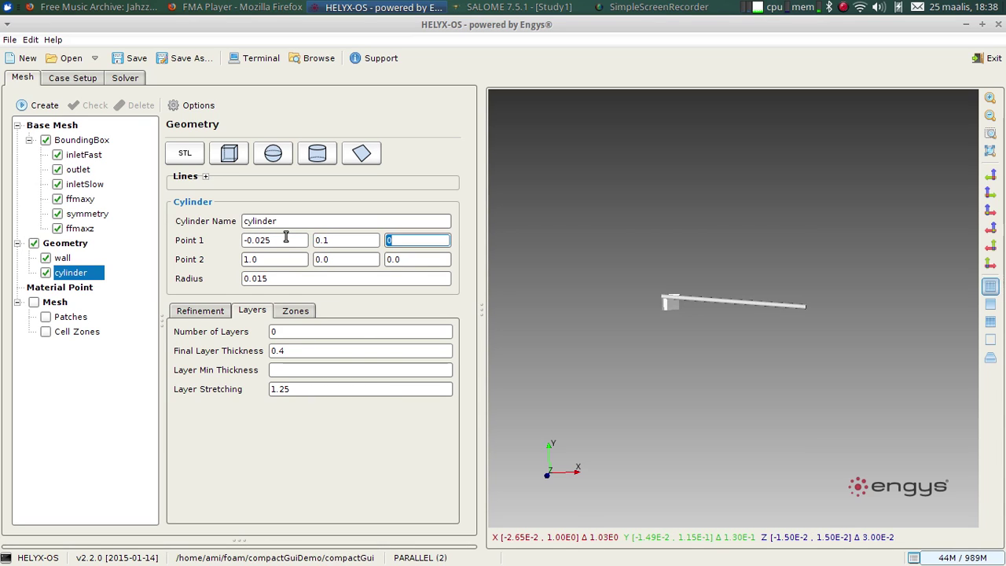